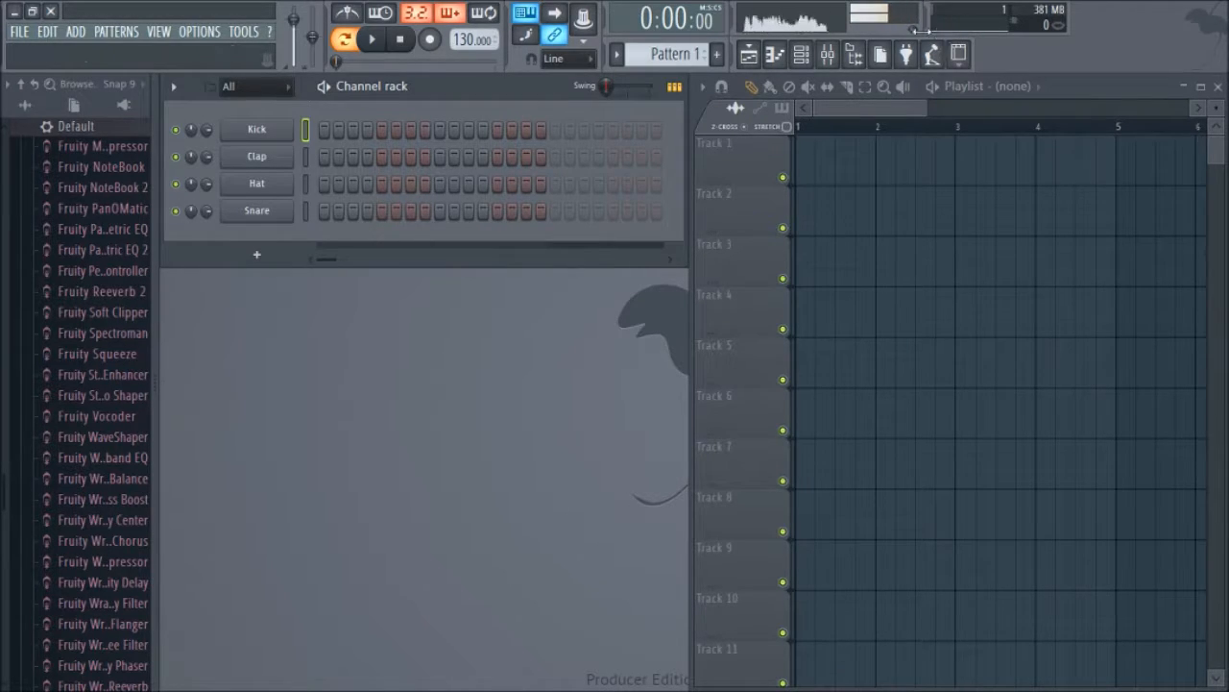
Step: Open the mixer and maximize its window
left_click(827, 54)
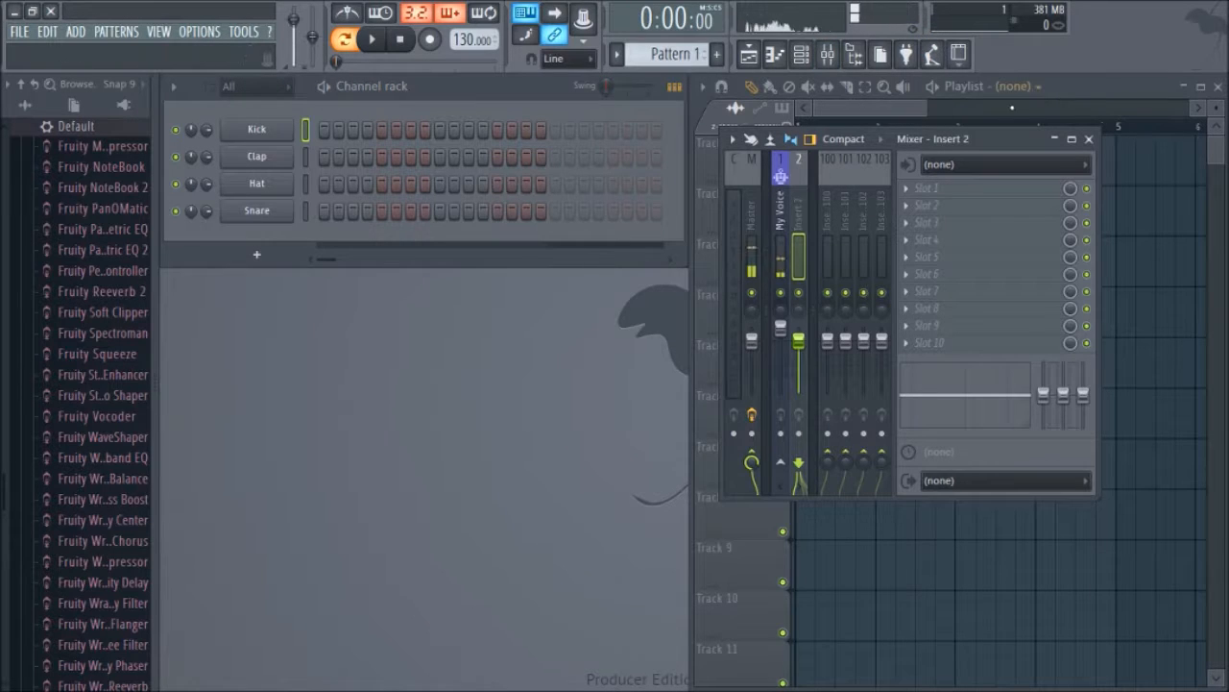
left_click_drag(988, 142, 922, 151)
double_click(918, 151)
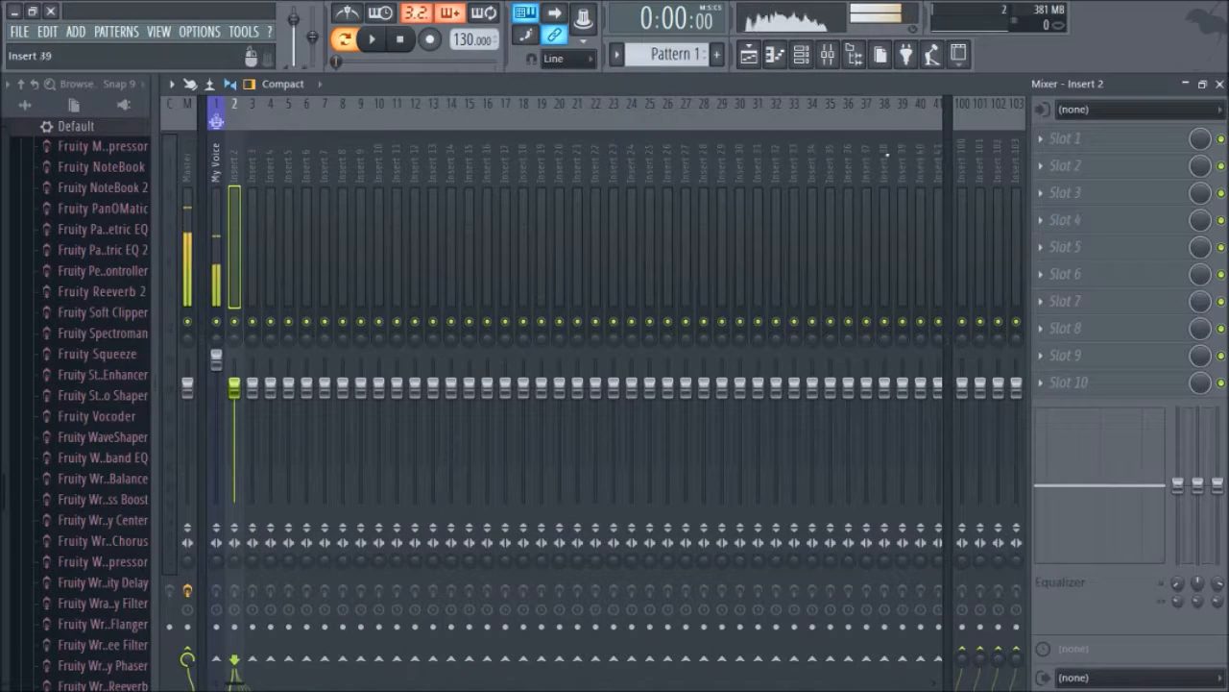
scroll(278, 251, "down", 3)
scroll(278, 250, "up", 3)
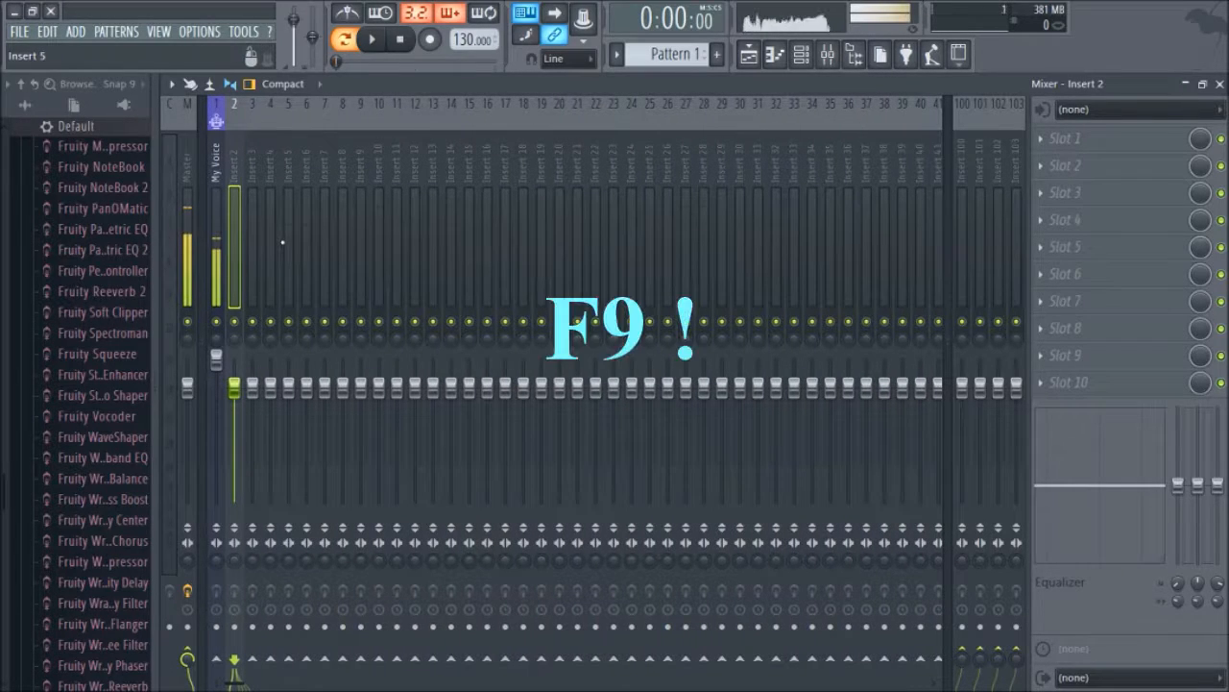
left_click(831, 58)
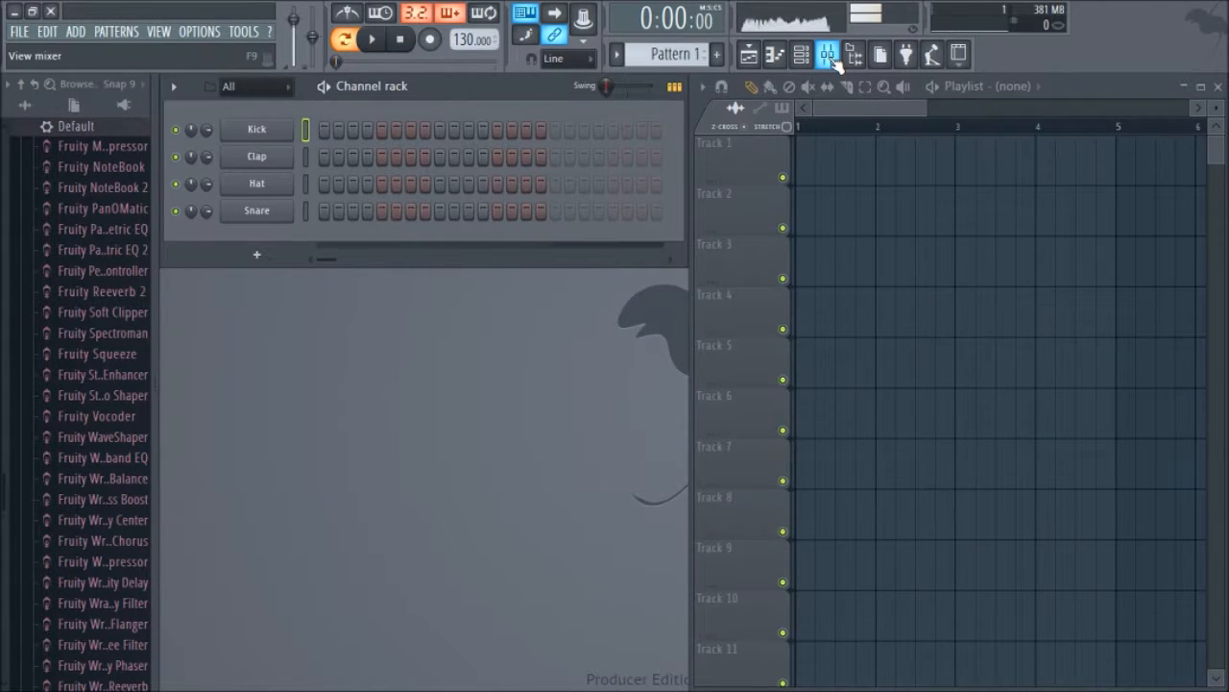
left_click(828, 57)
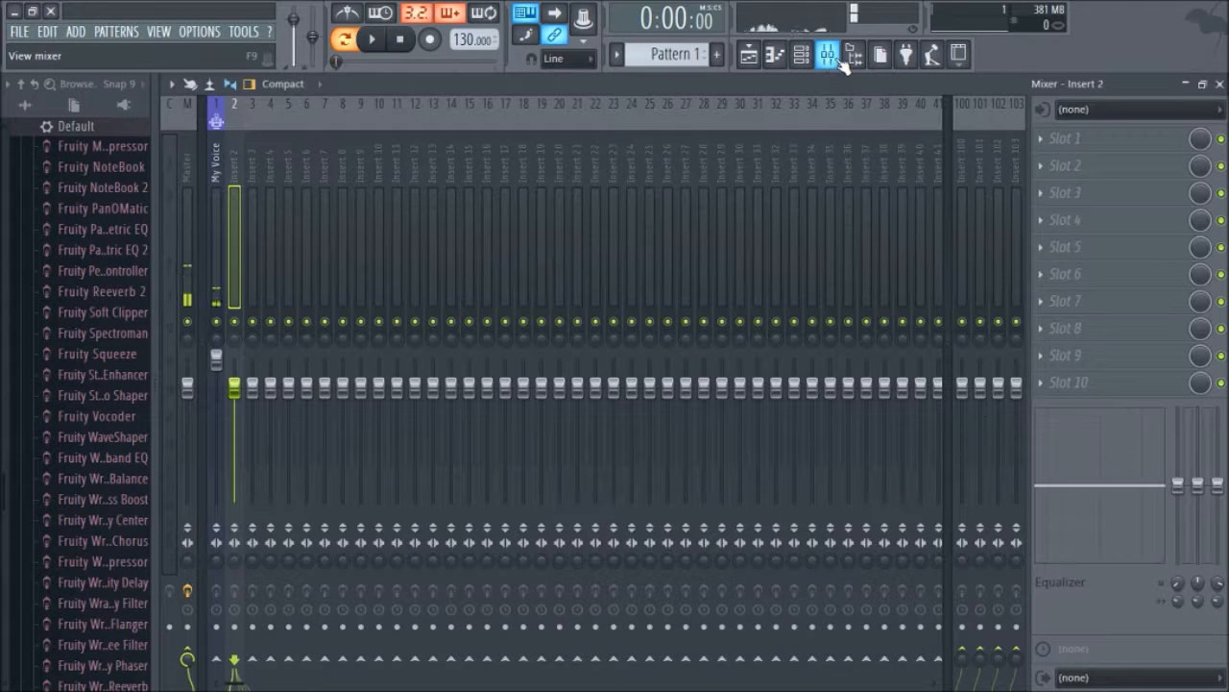
scroll(333, 252, "up", 5)
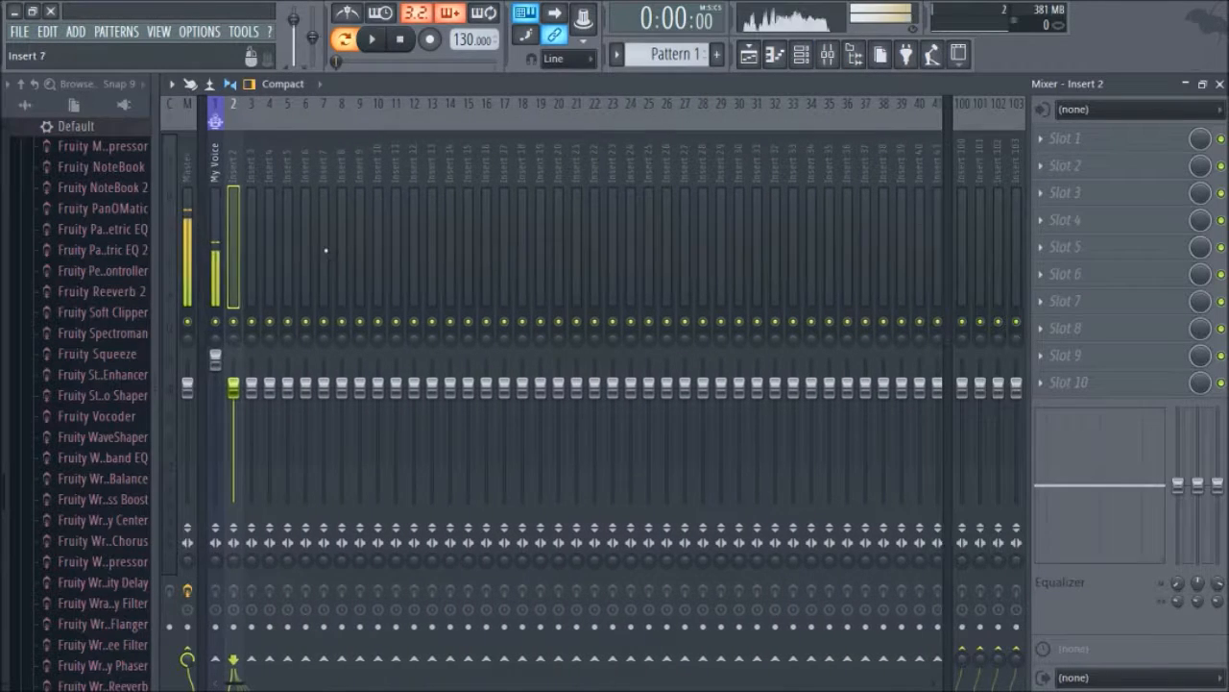
Step: Select the My Voice mixer insert
left_click(215, 272)
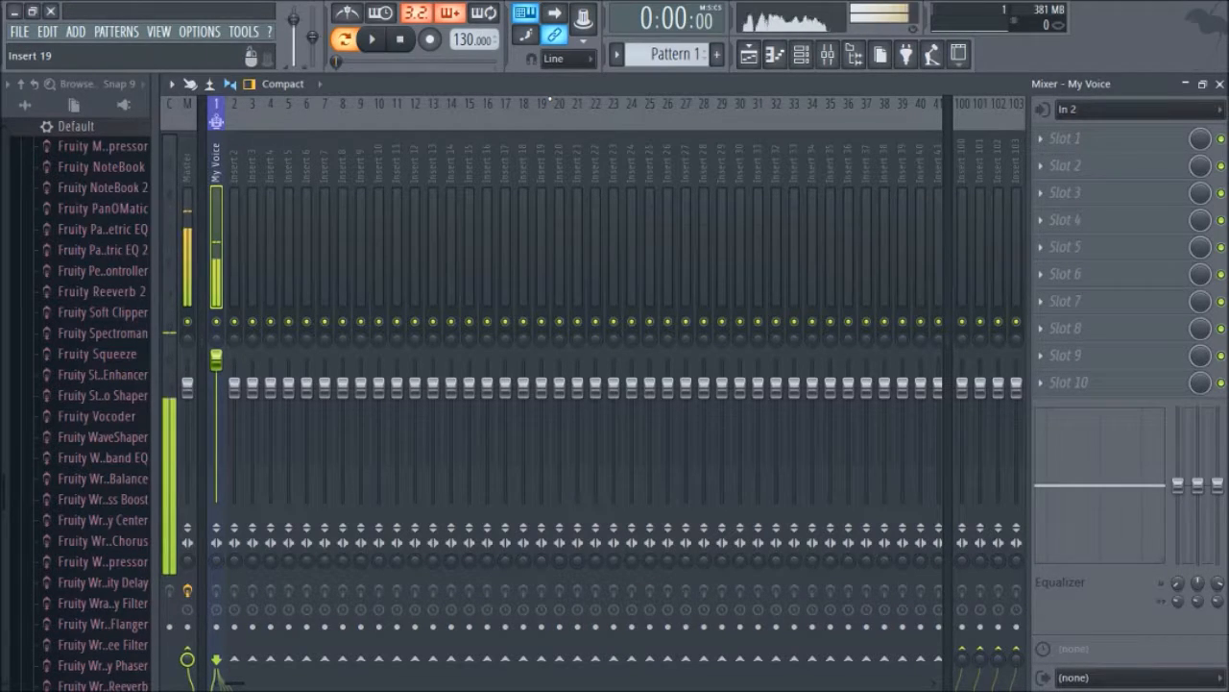
left_click(28, 35)
left_click(27, 36)
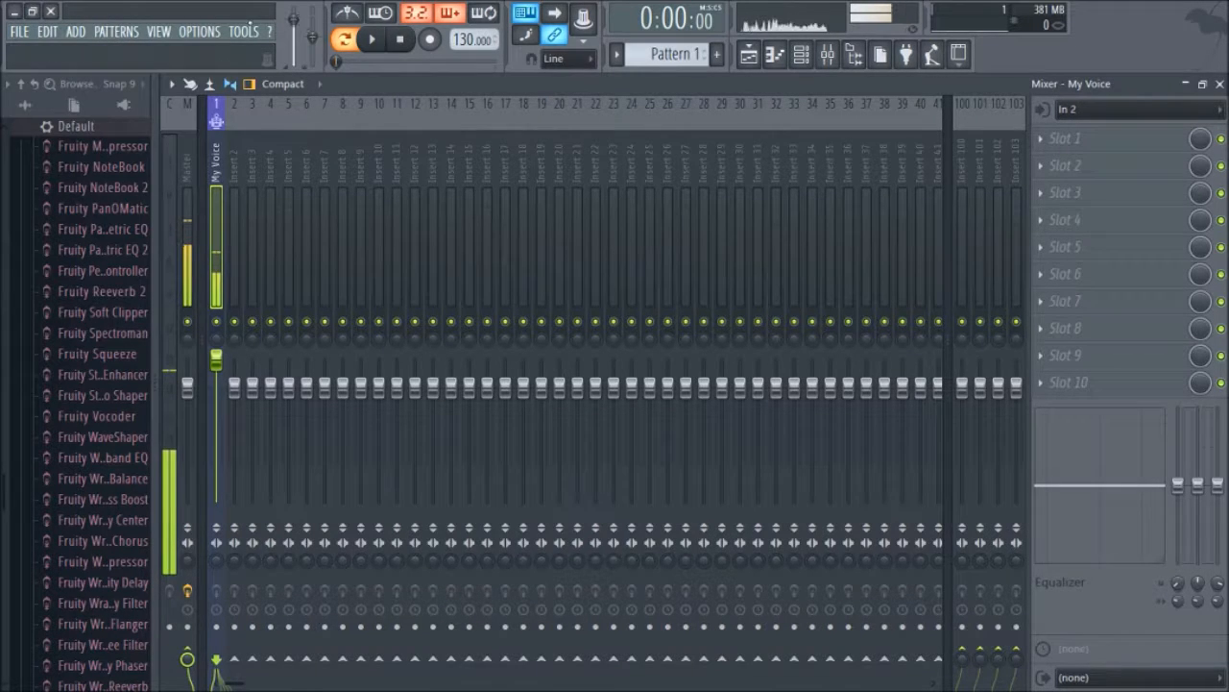
Step: Open the audio settings and set the audio device to FL Studio ASIO
left_click(187, 33)
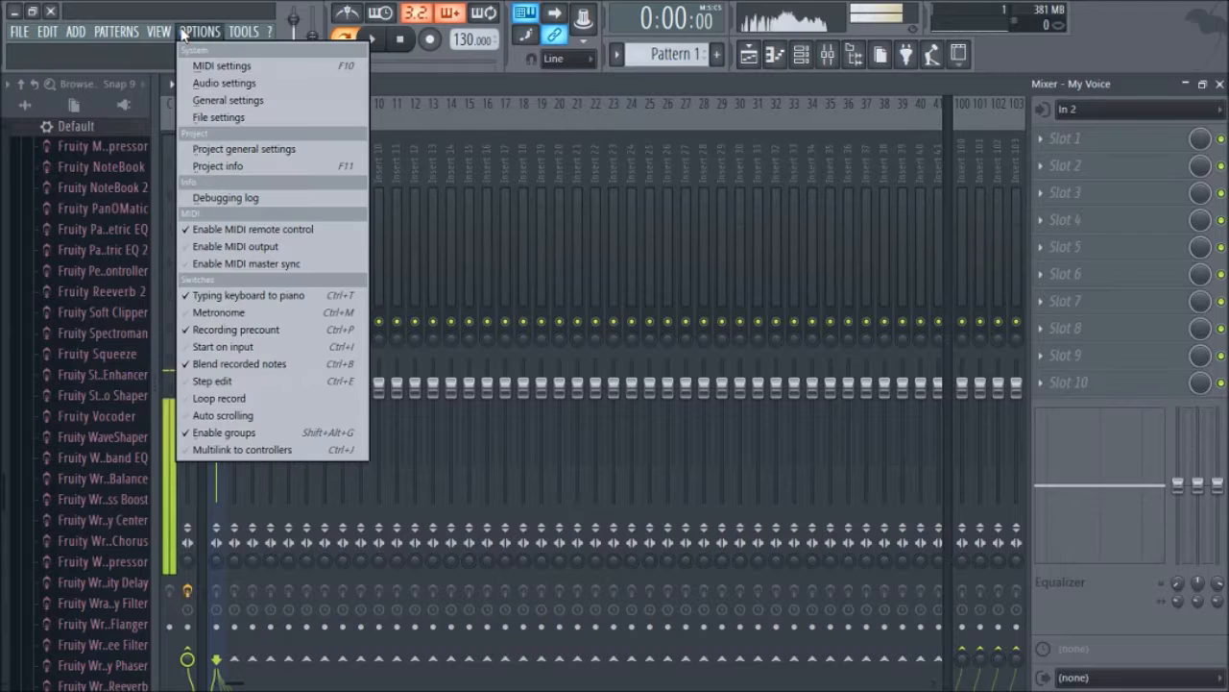
left_click(208, 86)
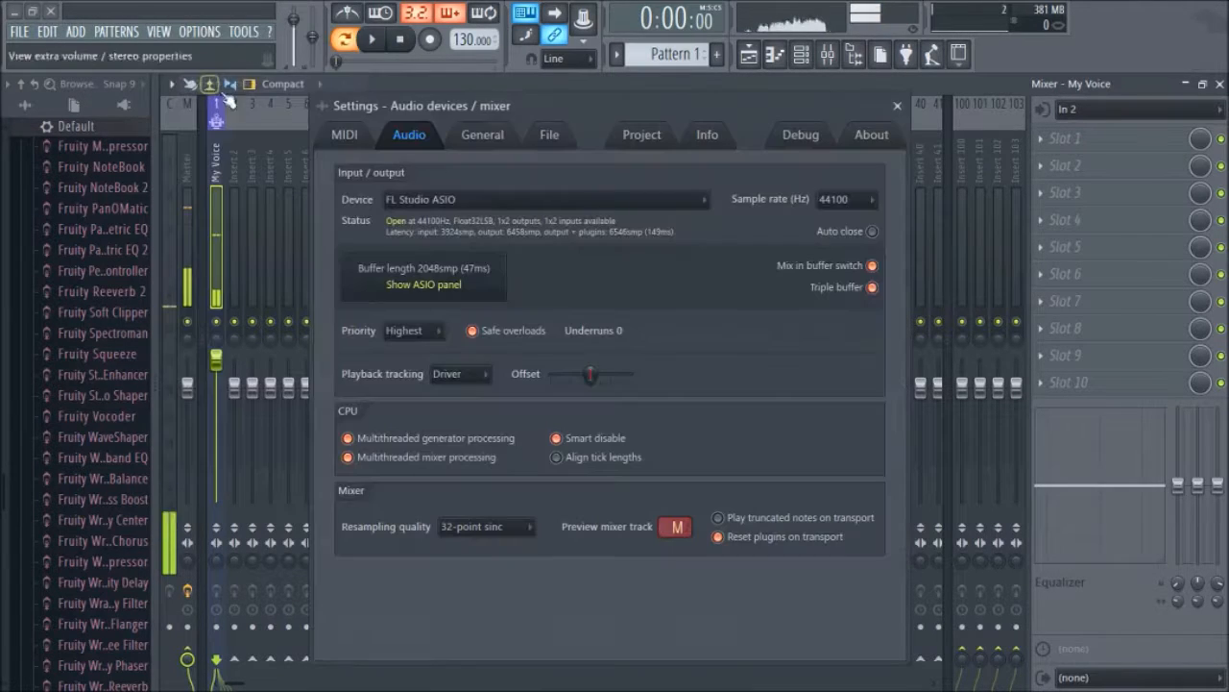
left_click(414, 204)
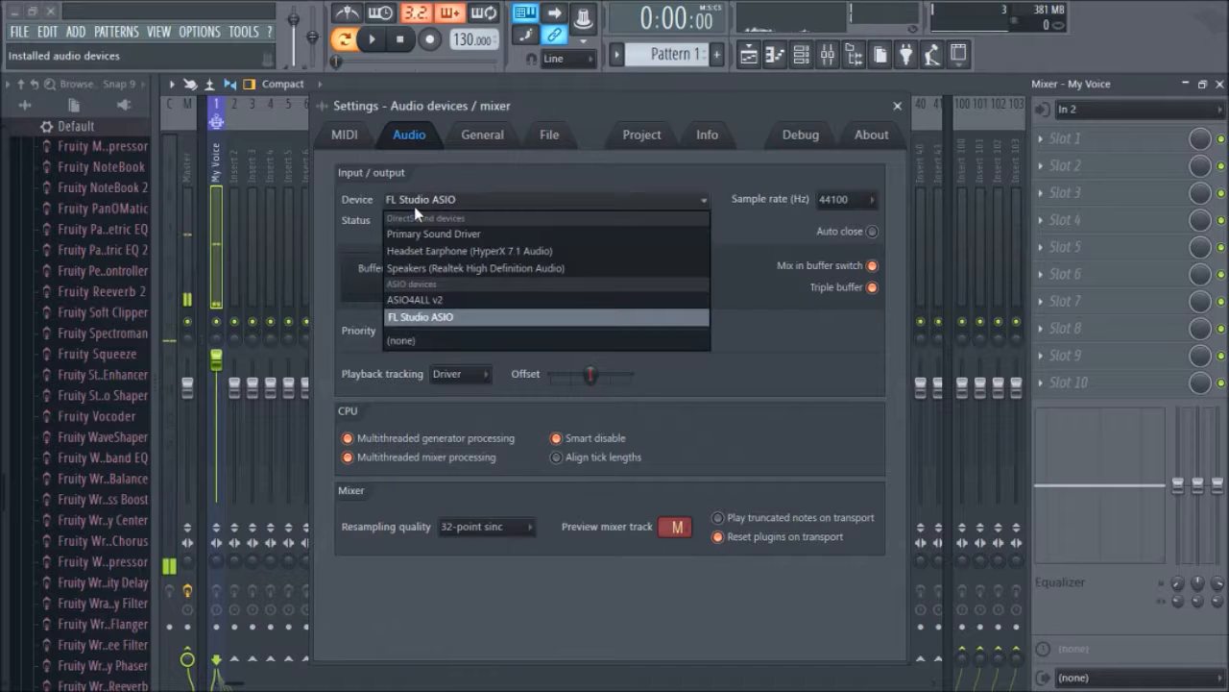
left_click(389, 317)
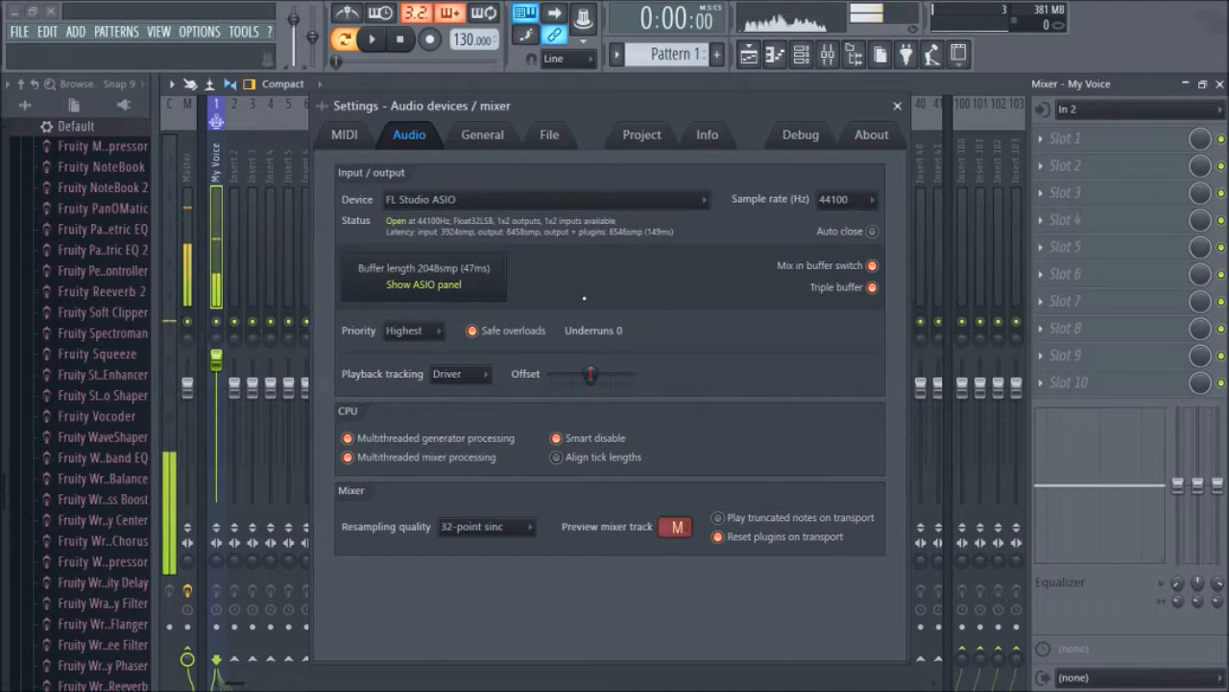
Step: Open the ASIO panel to examine its buffer size and input and output devices, then close the settings
left_click(485, 282)
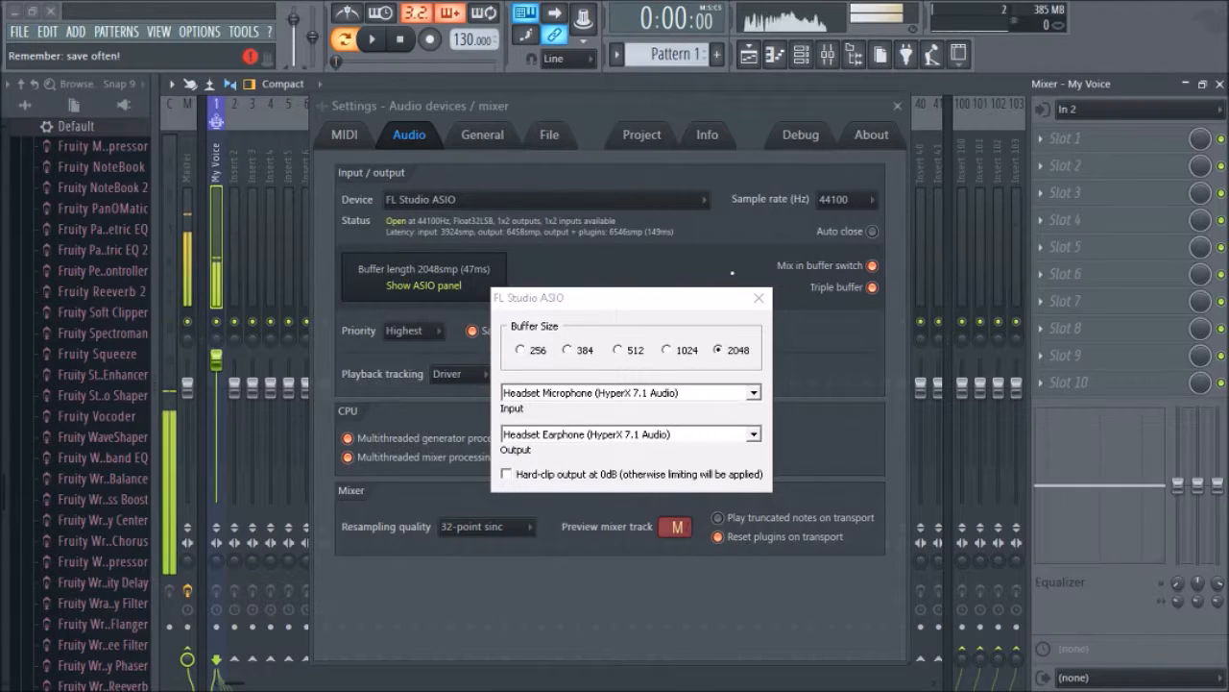
left_click(758, 298)
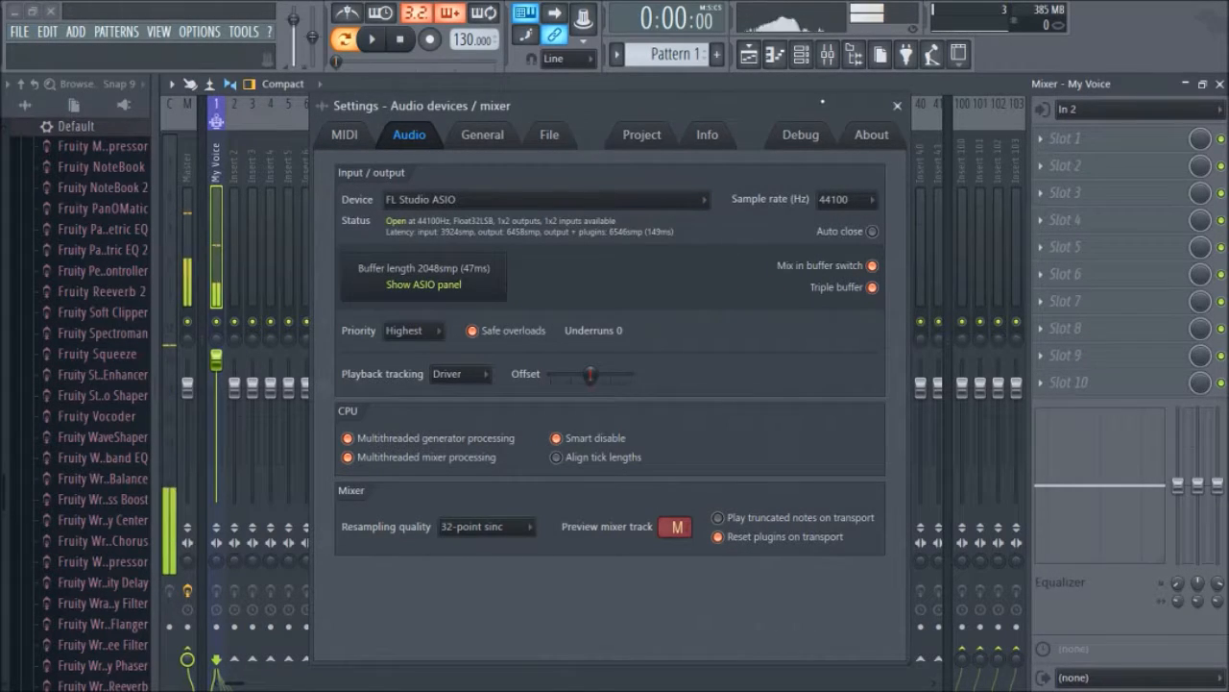
left_click(897, 106)
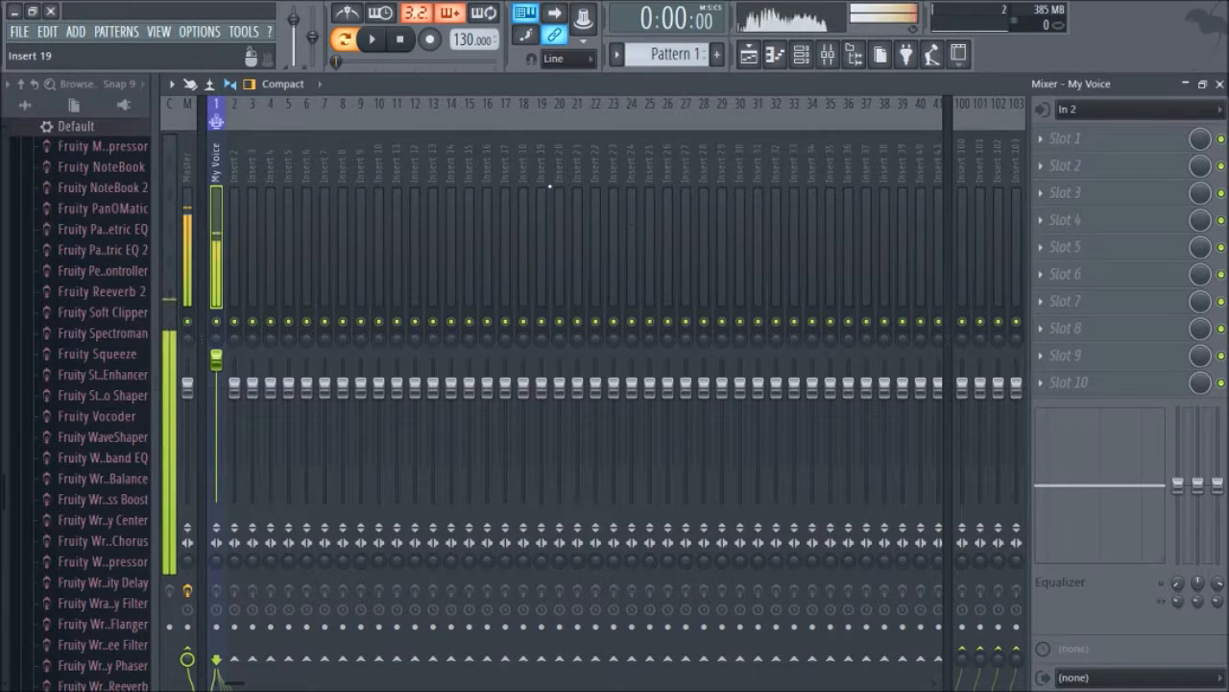
Step: Set the My Voice insert's audio input source to In 1 - In 2
left_click(1103, 113)
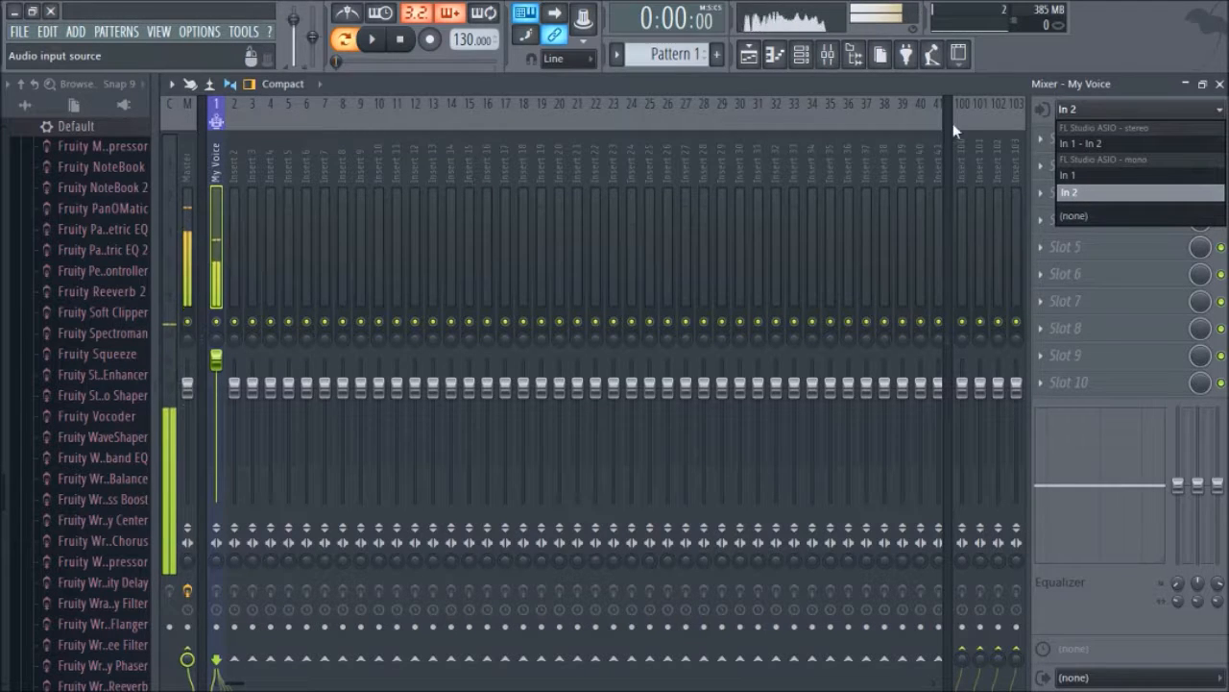
left_click(1057, 108)
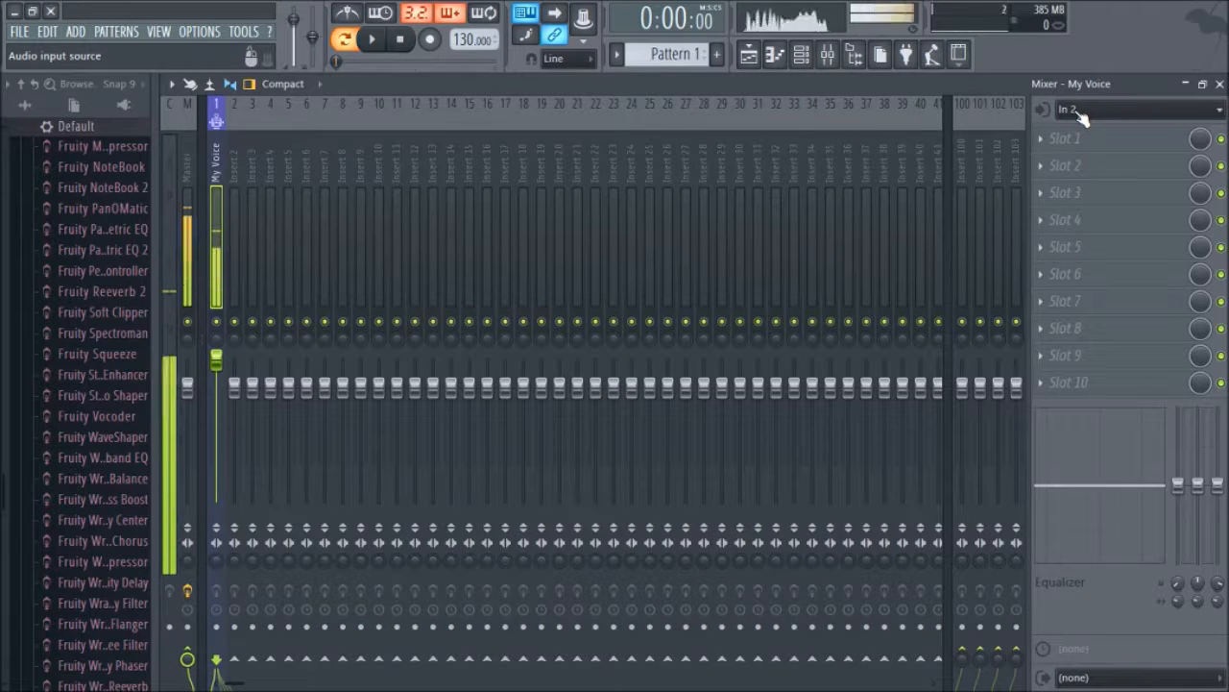
left_click(1074, 111)
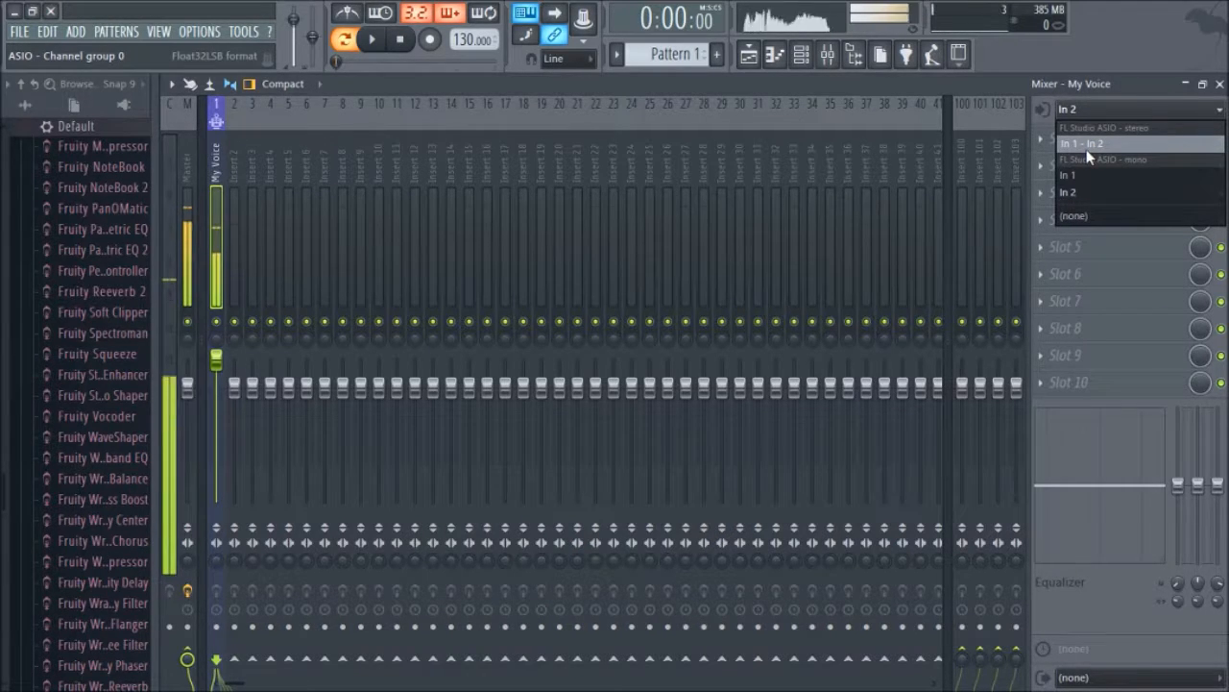
left_click(1086, 144)
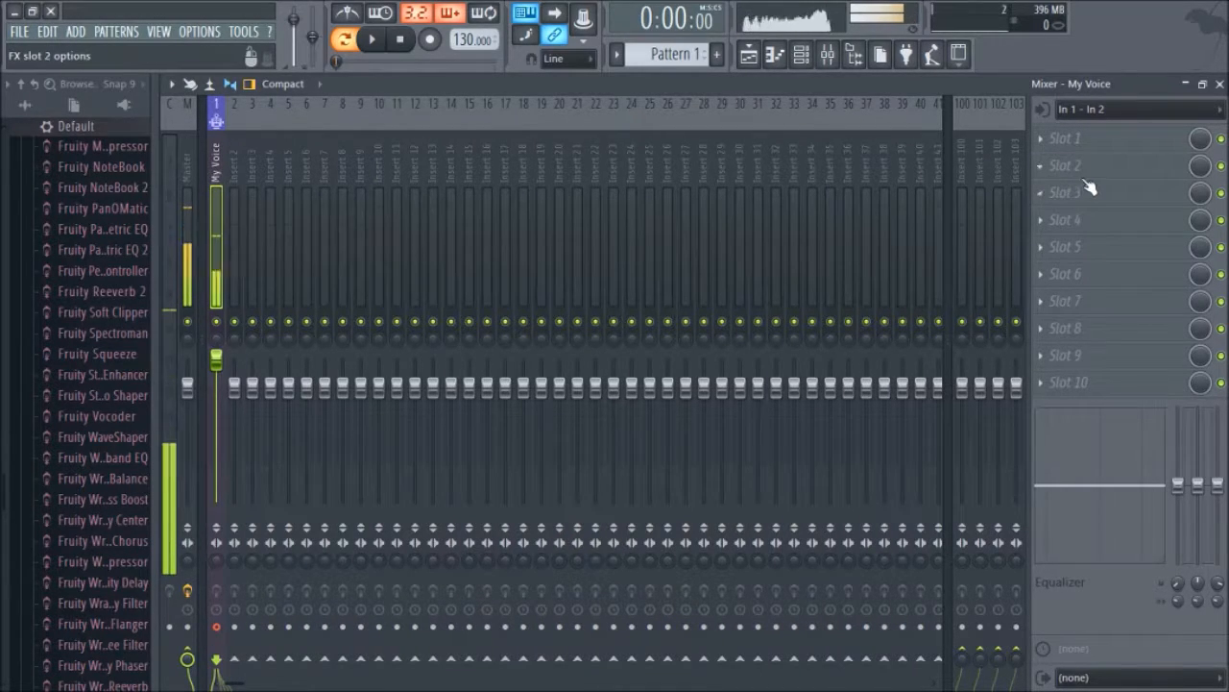
Step: Load Fruity Compressor into the second effect slot of the My Voice insert
left_click(216, 379)
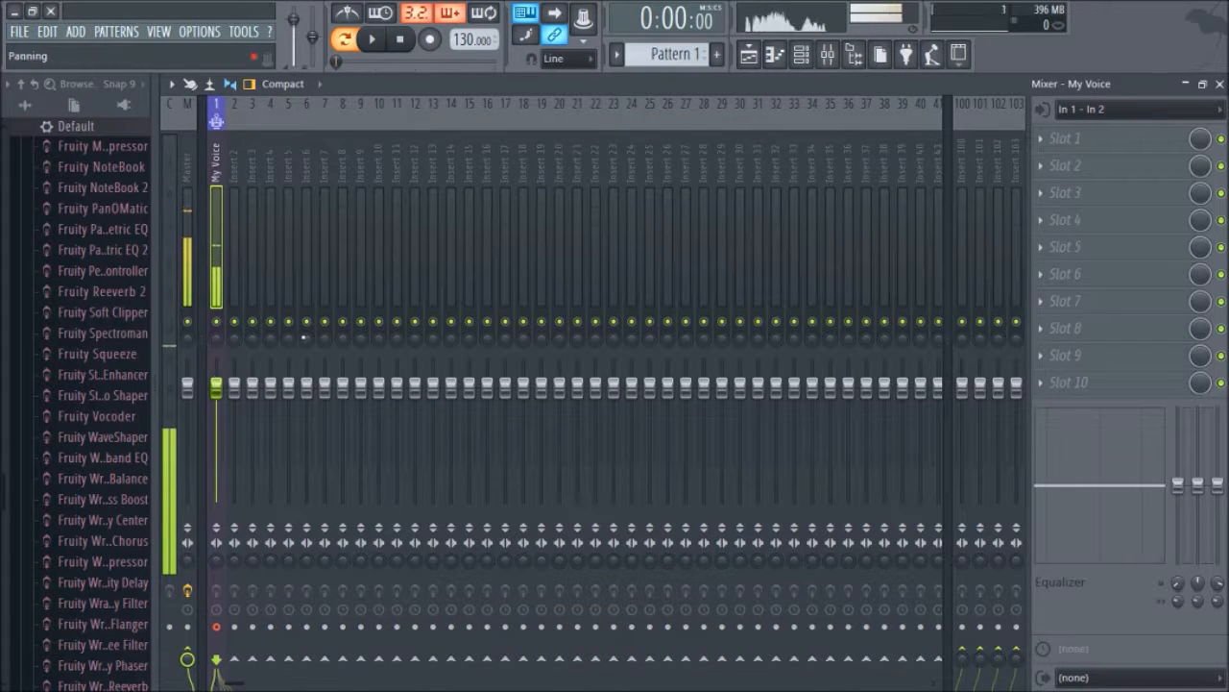
left_click(1088, 169)
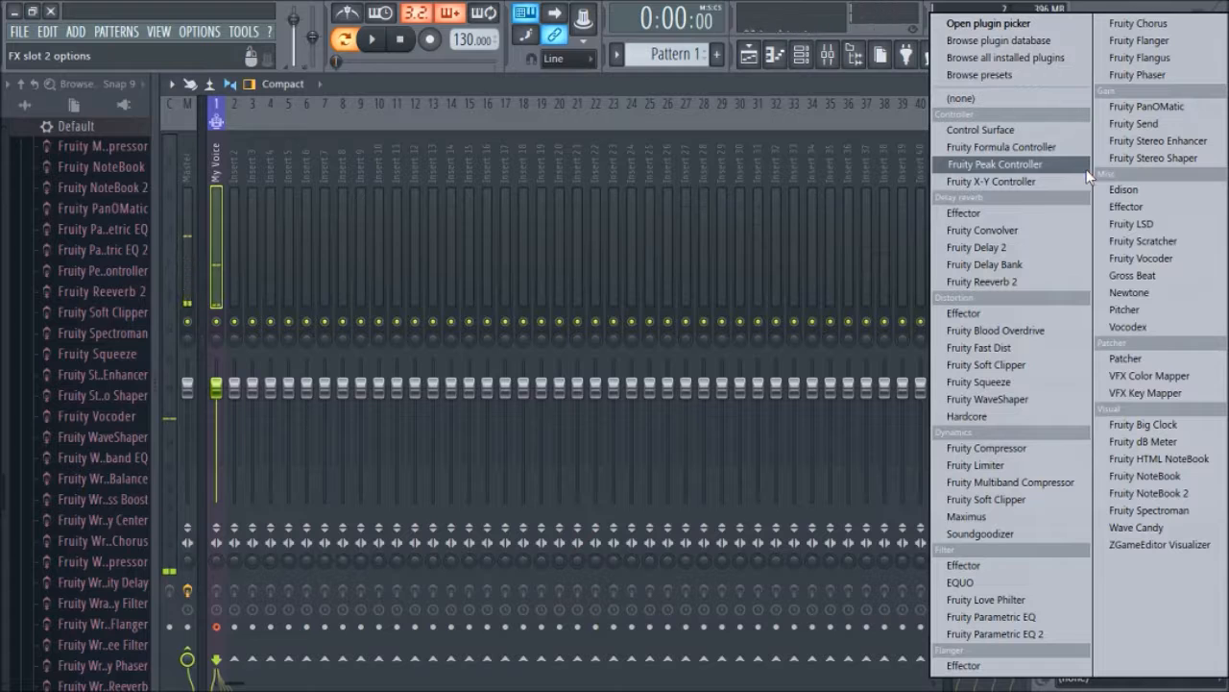
left_click(974, 449)
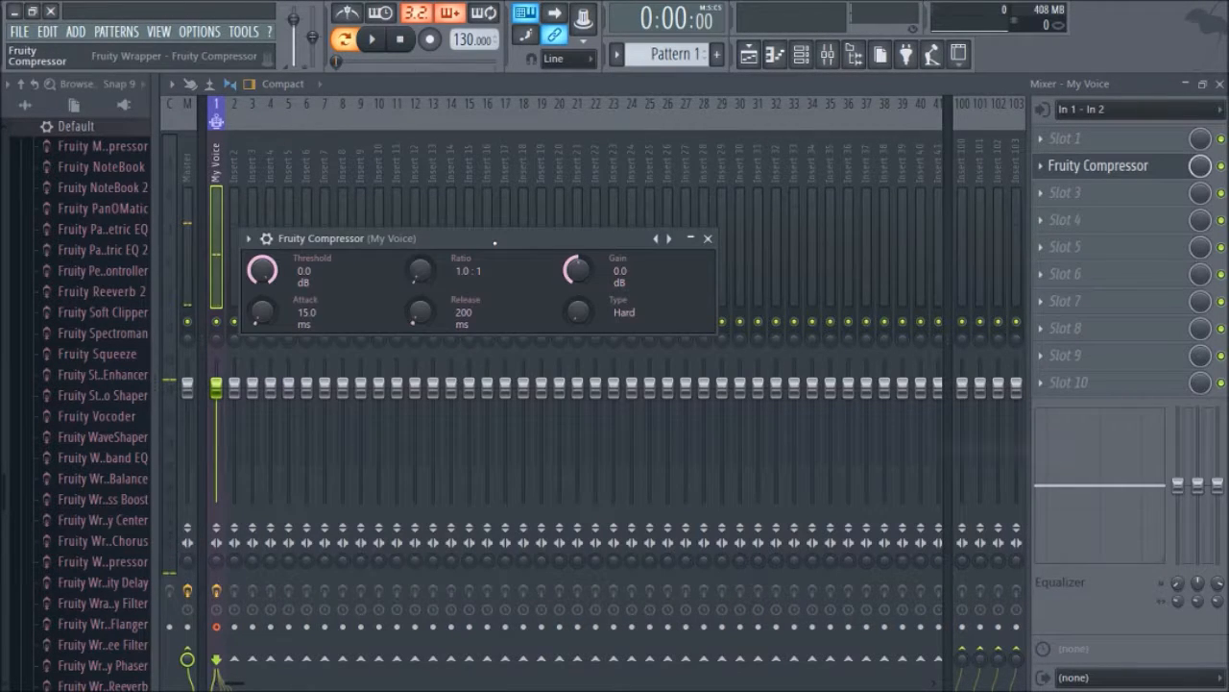
left_click_drag(492, 242, 559, 211)
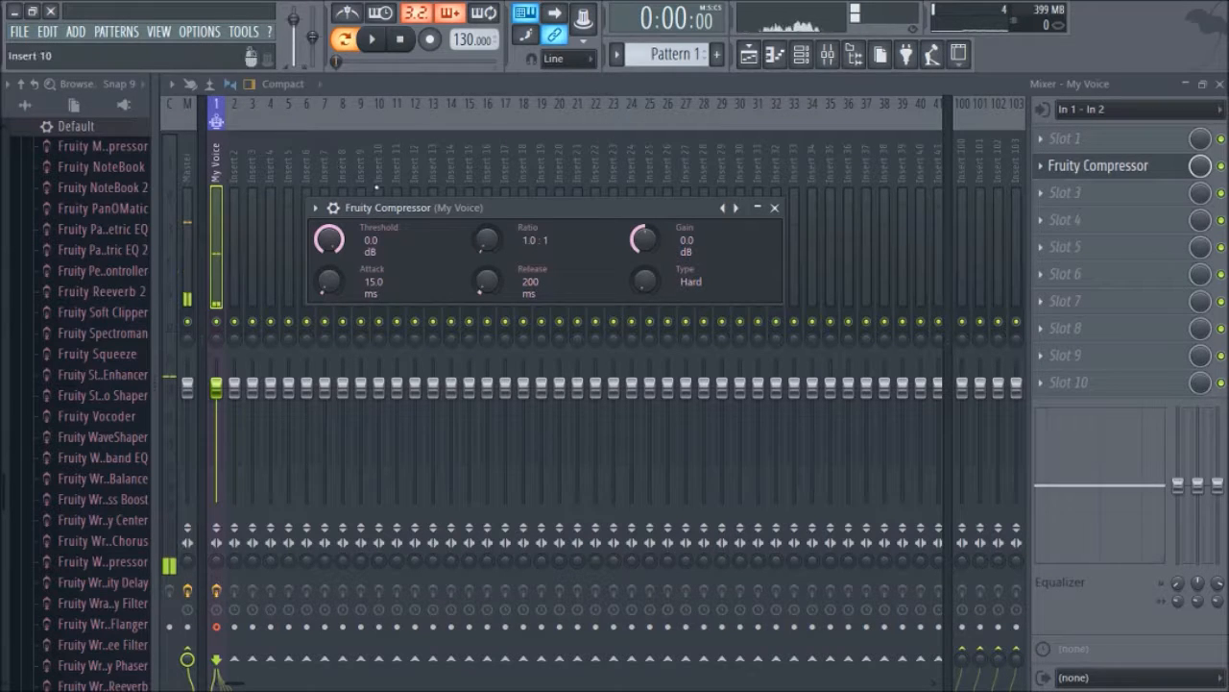
Step: Set the compressor threshold to -10.0 dB and adjust its gain
left_click_drag(328, 238, 329, 261)
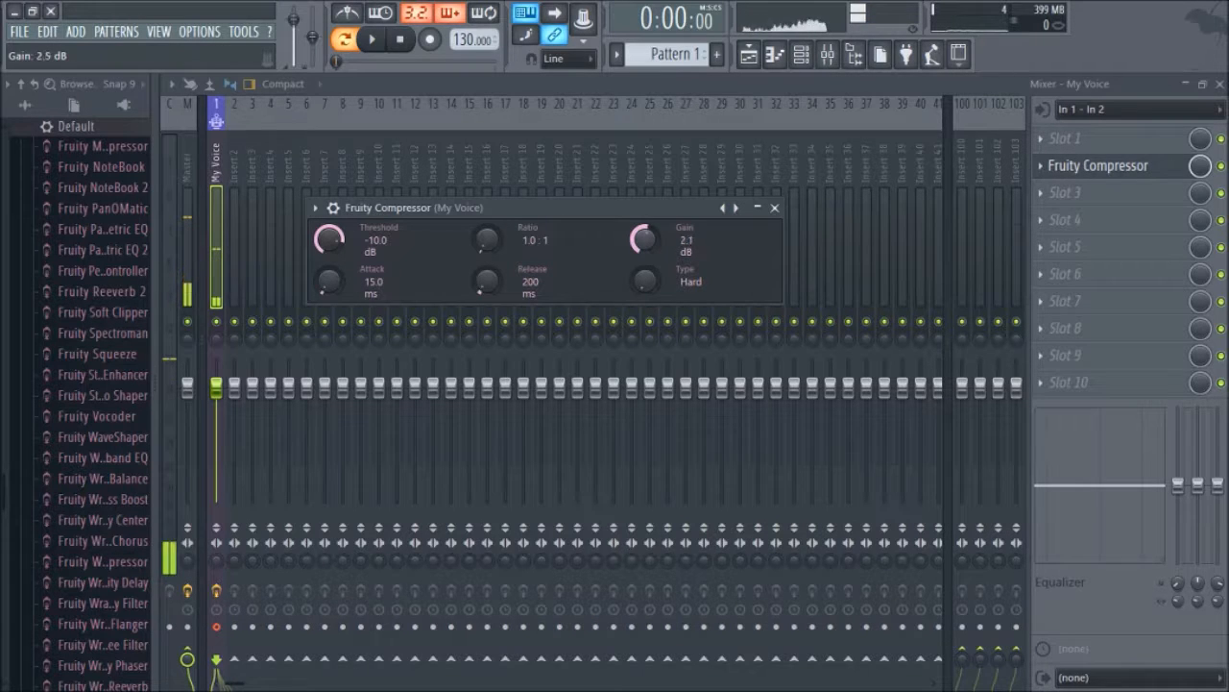
left_click_drag(643, 239, 643, 246)
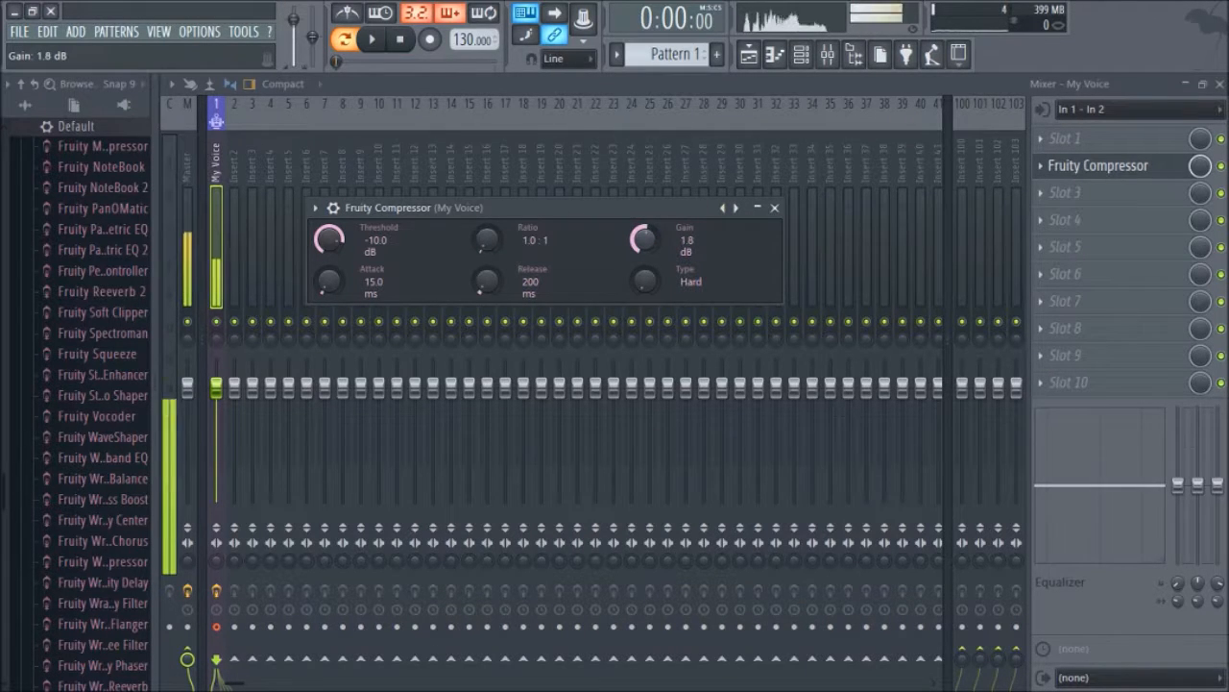
left_click_drag(643, 238, 644, 231)
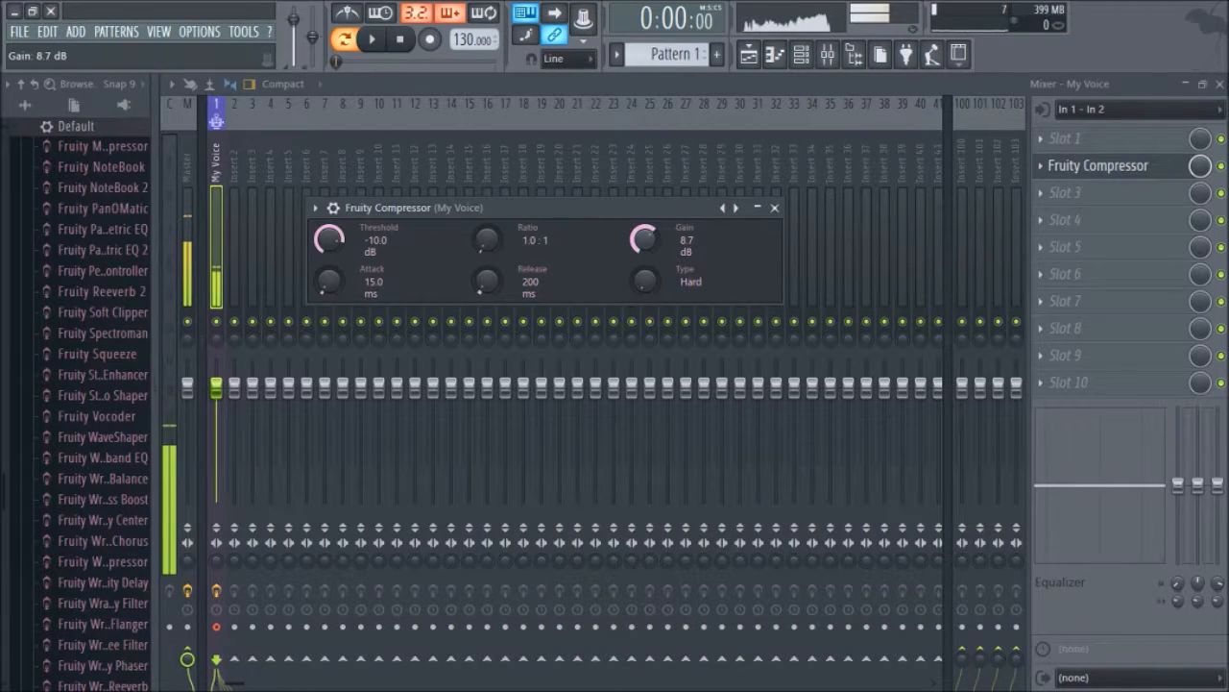
Step: Load Fruity Parametric EQ 2 into the seventh effect slot of the My Voice insert
left_click(1089, 356)
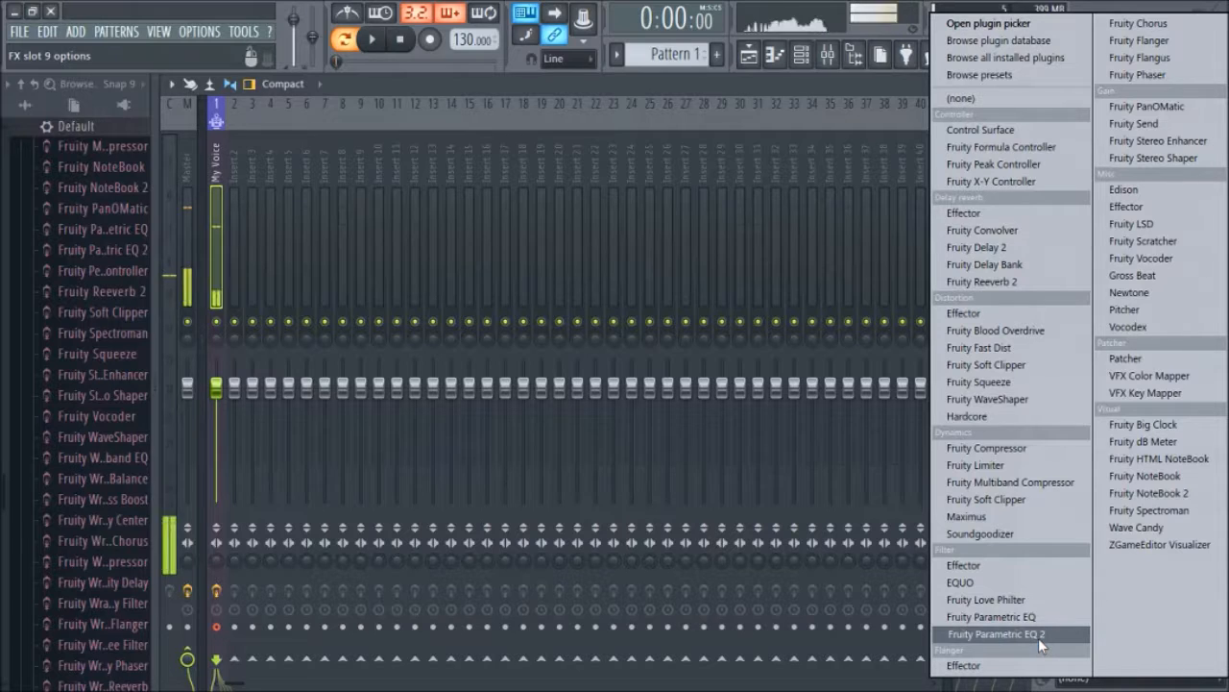
left_click(913, 79)
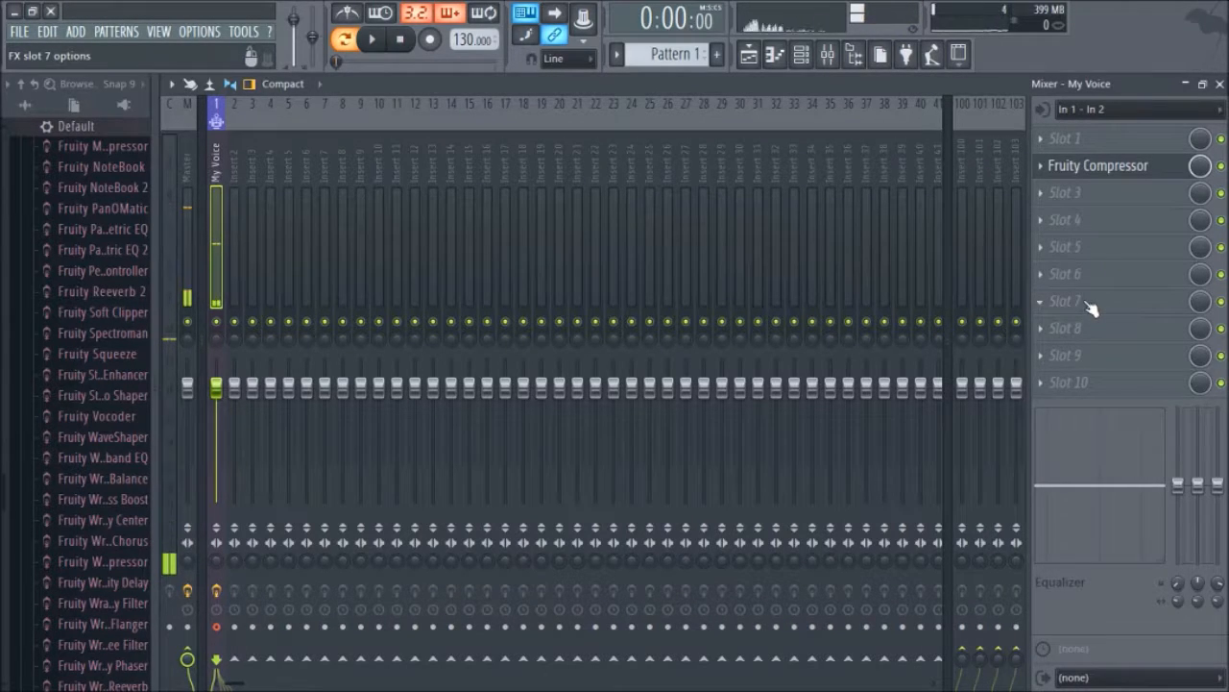
left_click(1051, 309)
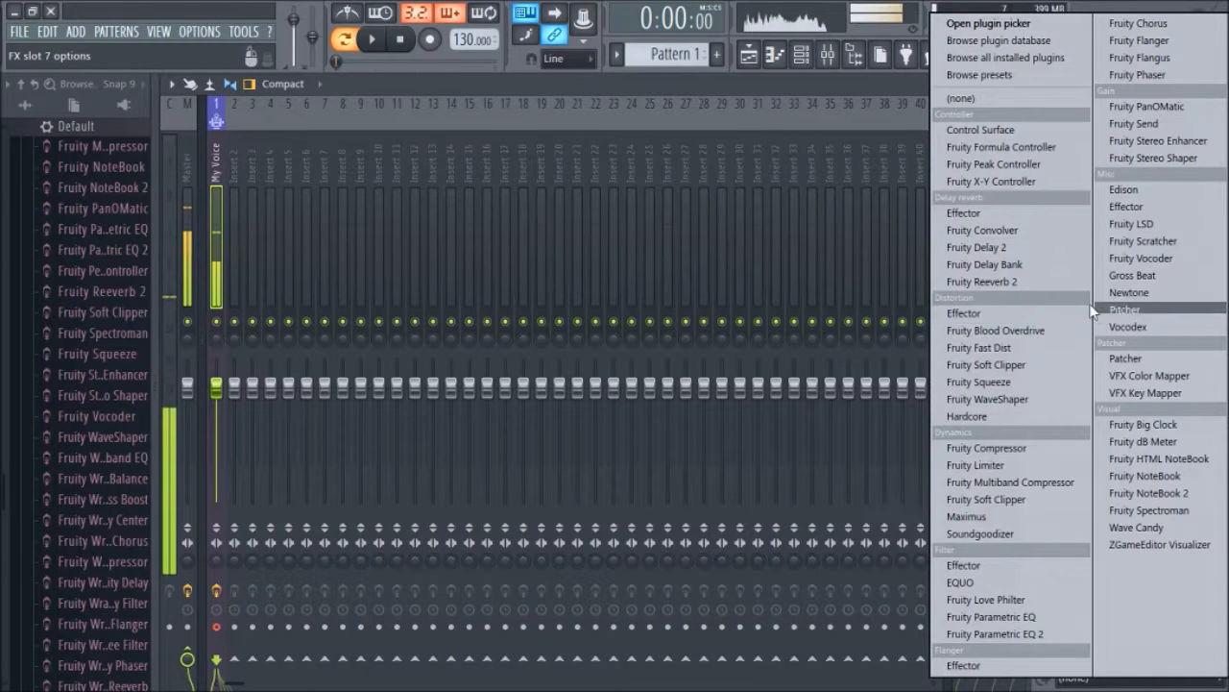
left_click(1029, 635)
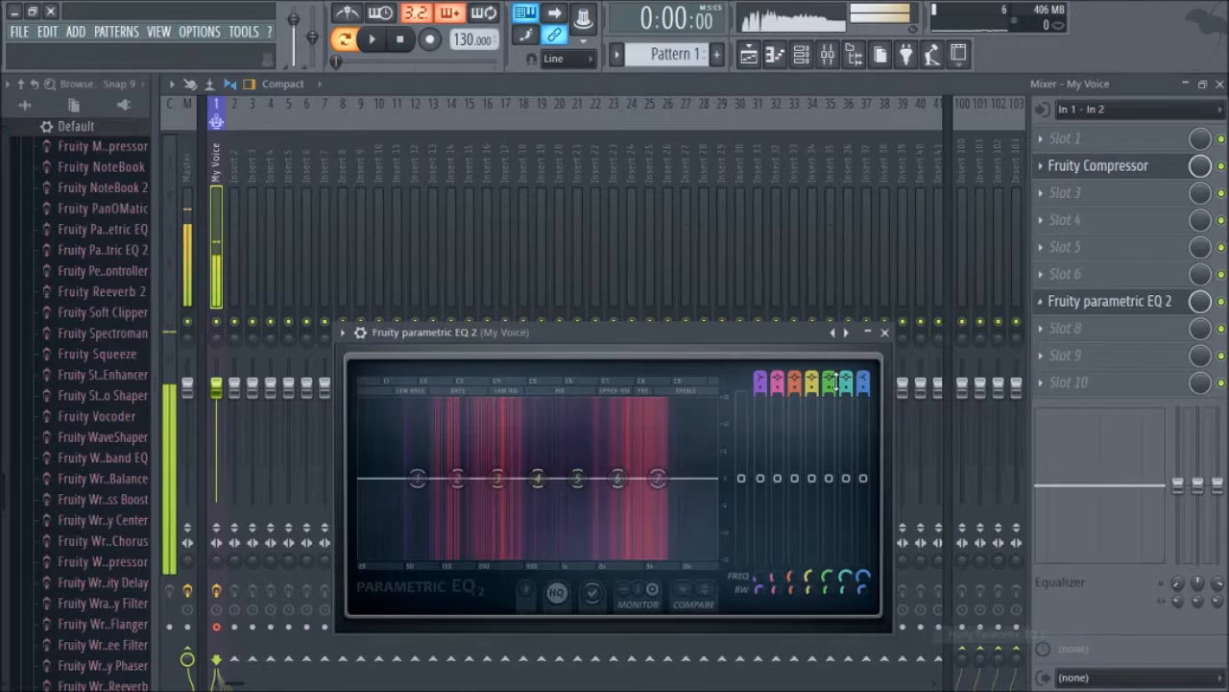
Step: Apply the Vocal Presence preset to the parametric EQ
left_click(343, 332)
mouse_move(413, 385)
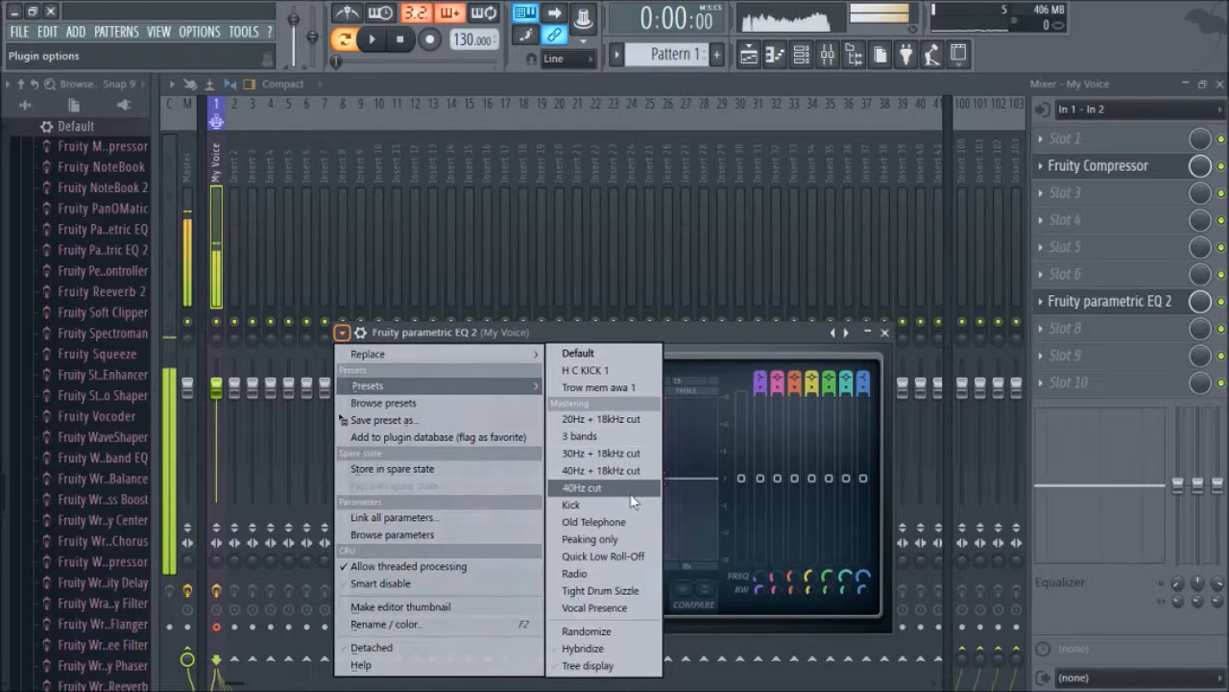
left_click(519, 333)
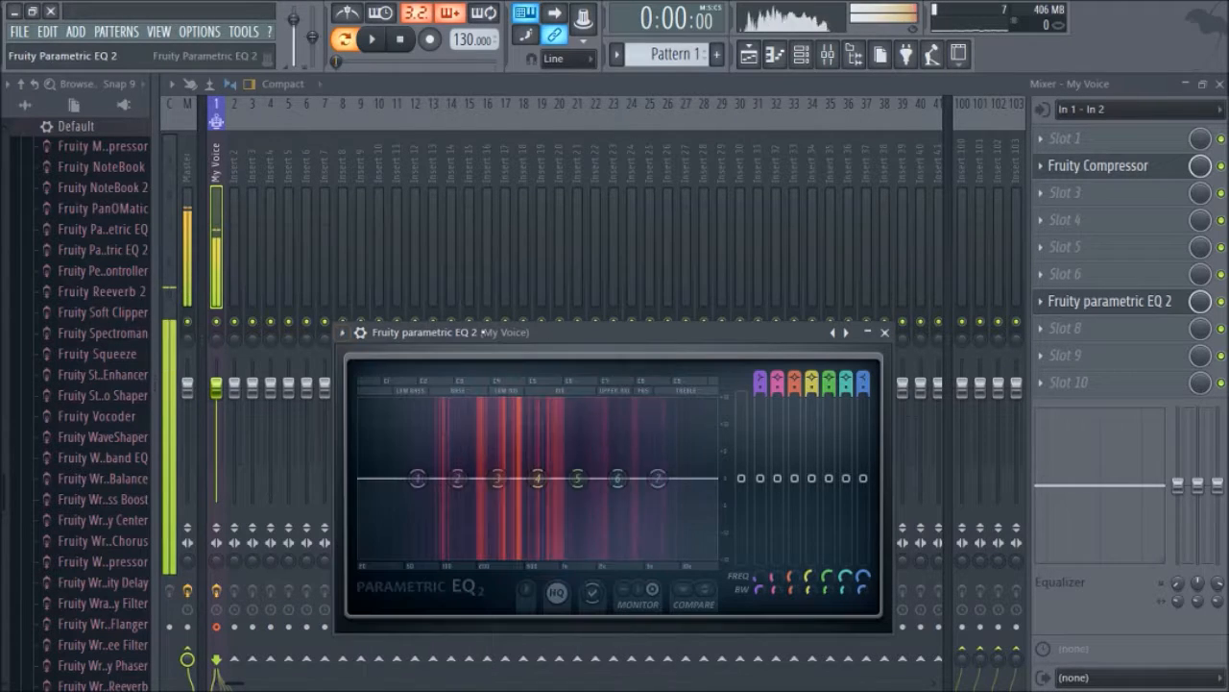
left_click(342, 333)
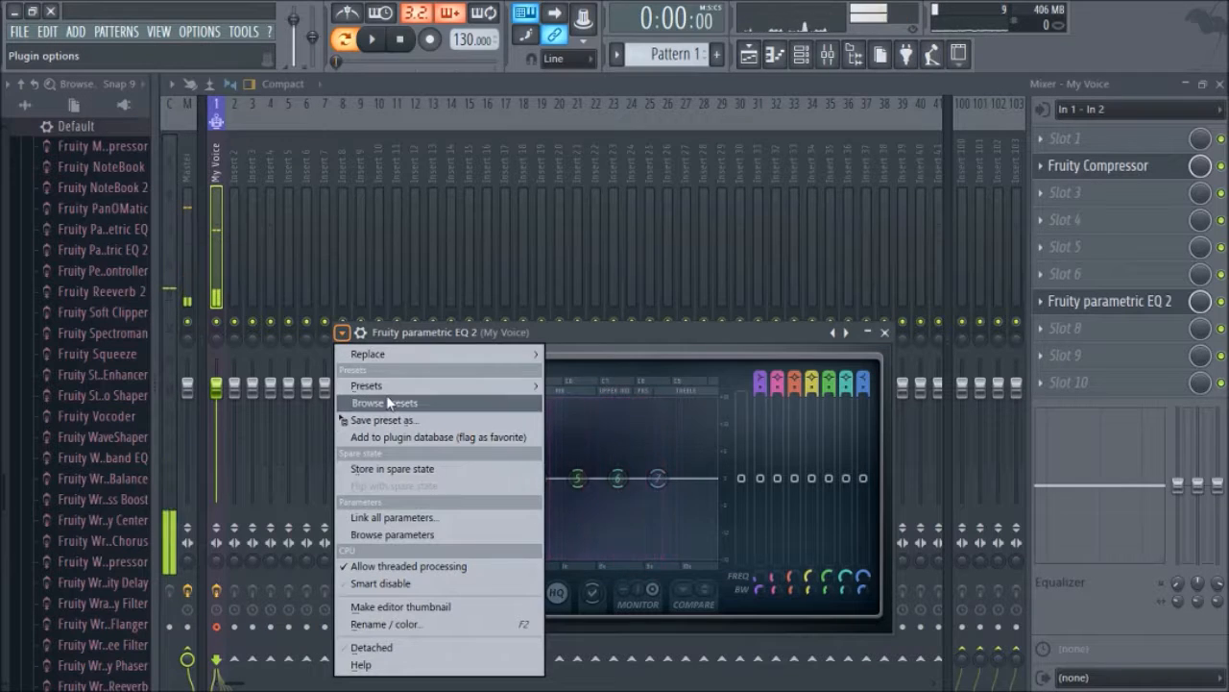
mouse_move(394, 385)
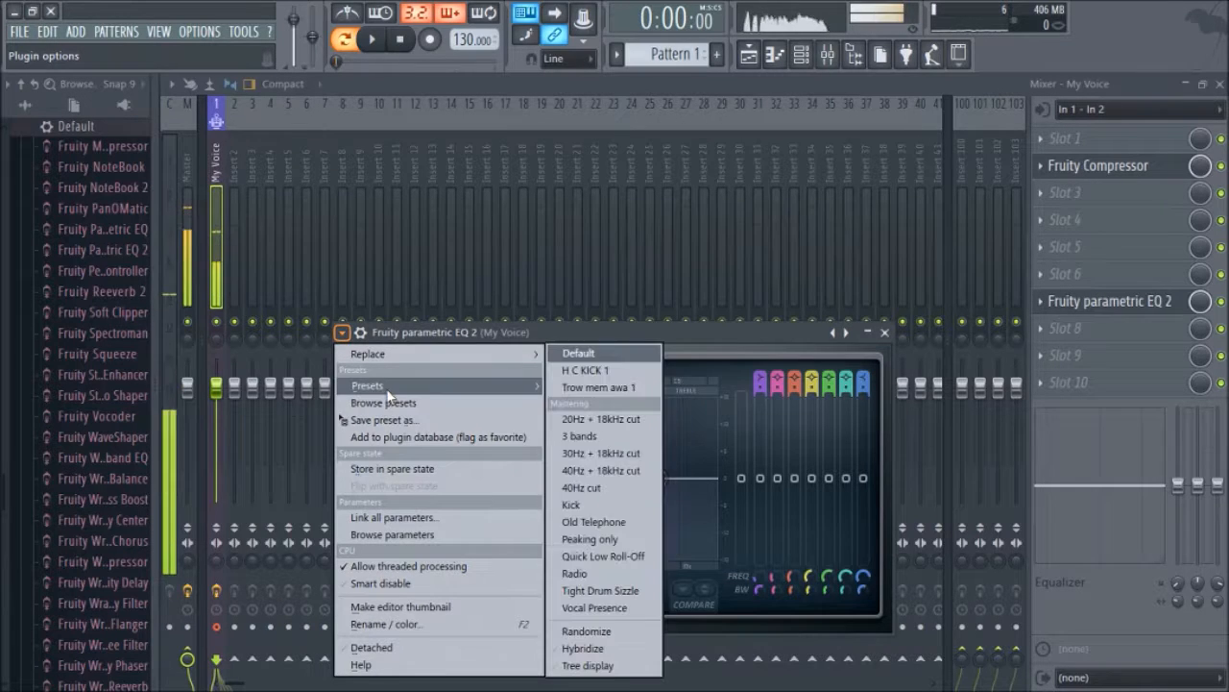
left_click(581, 611)
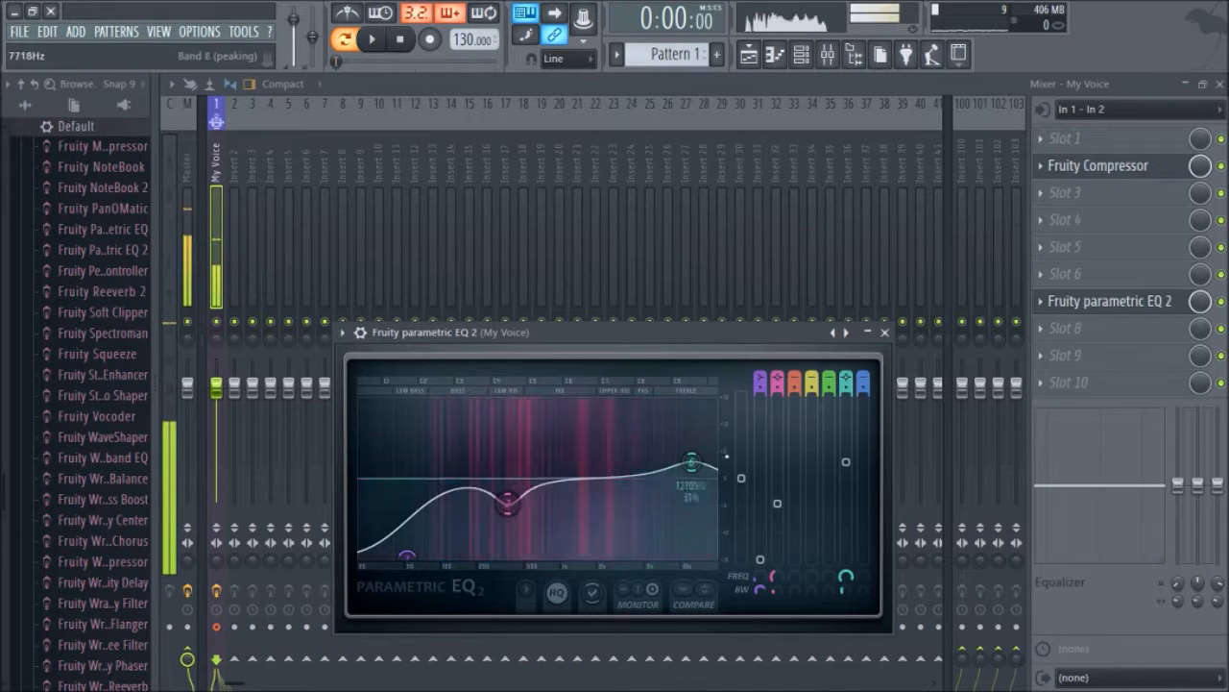
Step: Move the parametric EQ up to the third effect slot of the My Voice insert and close its window
left_click_drag(1114, 300, 1132, 252)
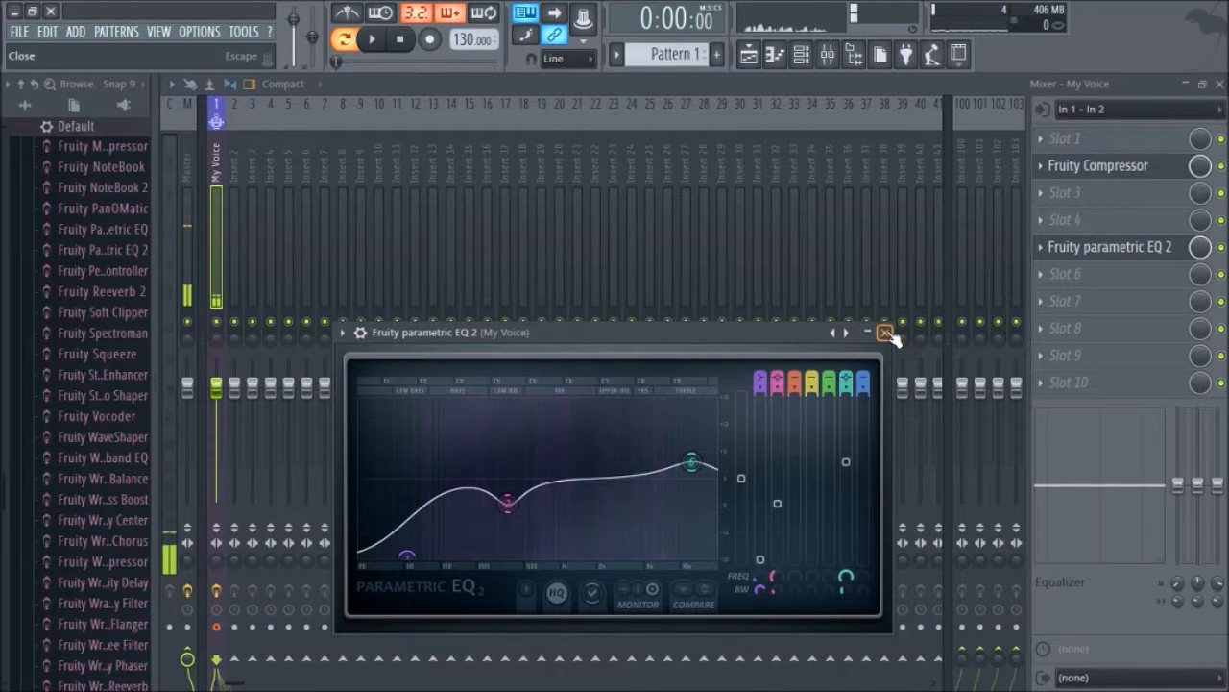
left_click_drag(1076, 247, 1076, 197)
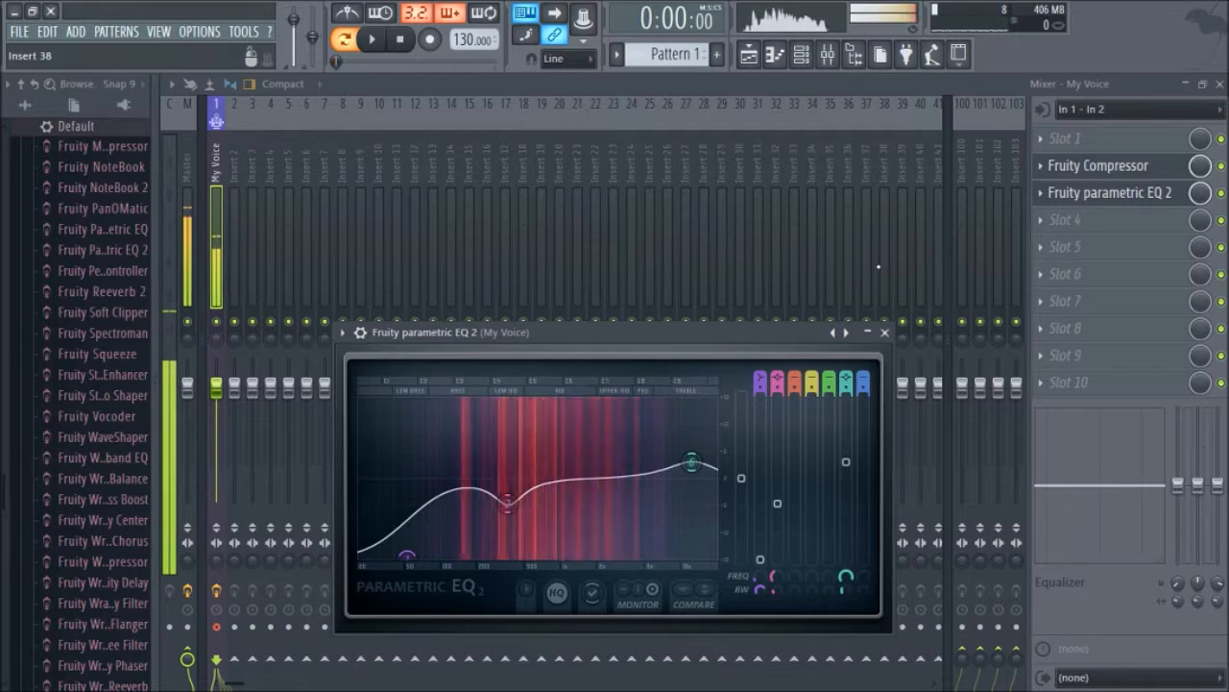
left_click(884, 333)
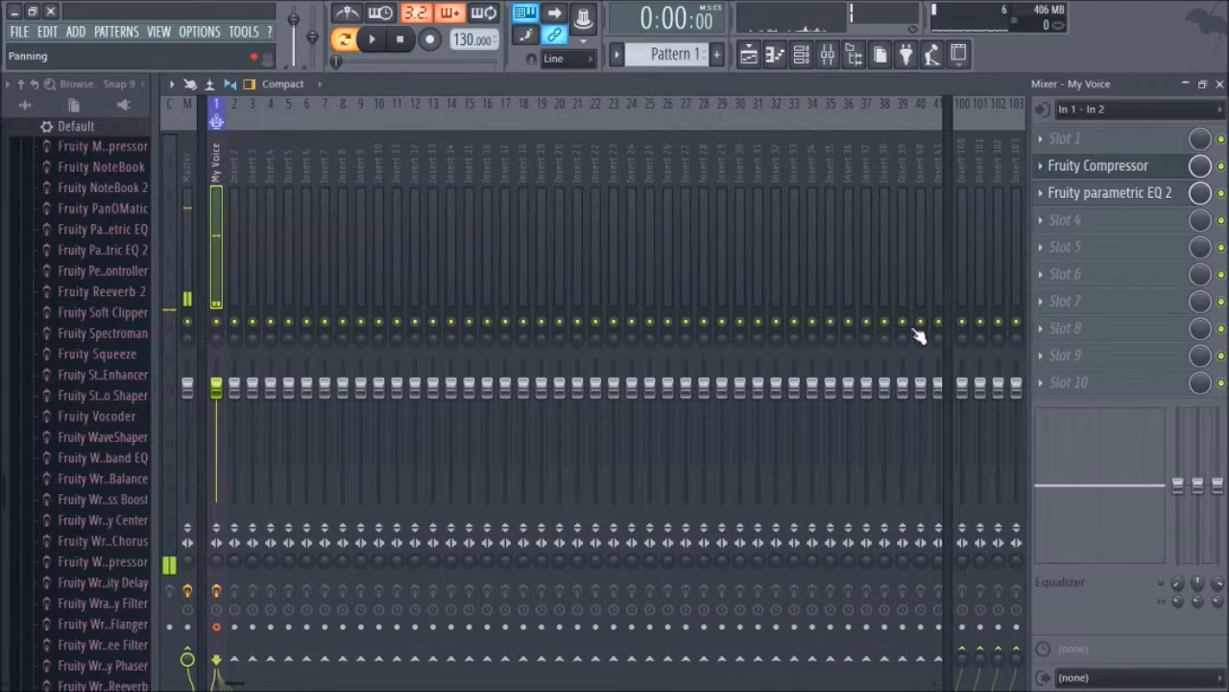
Step: Load Fruity Limiter into the ninth effect slot of the My Voice insert and reposition its window
left_click(1130, 313)
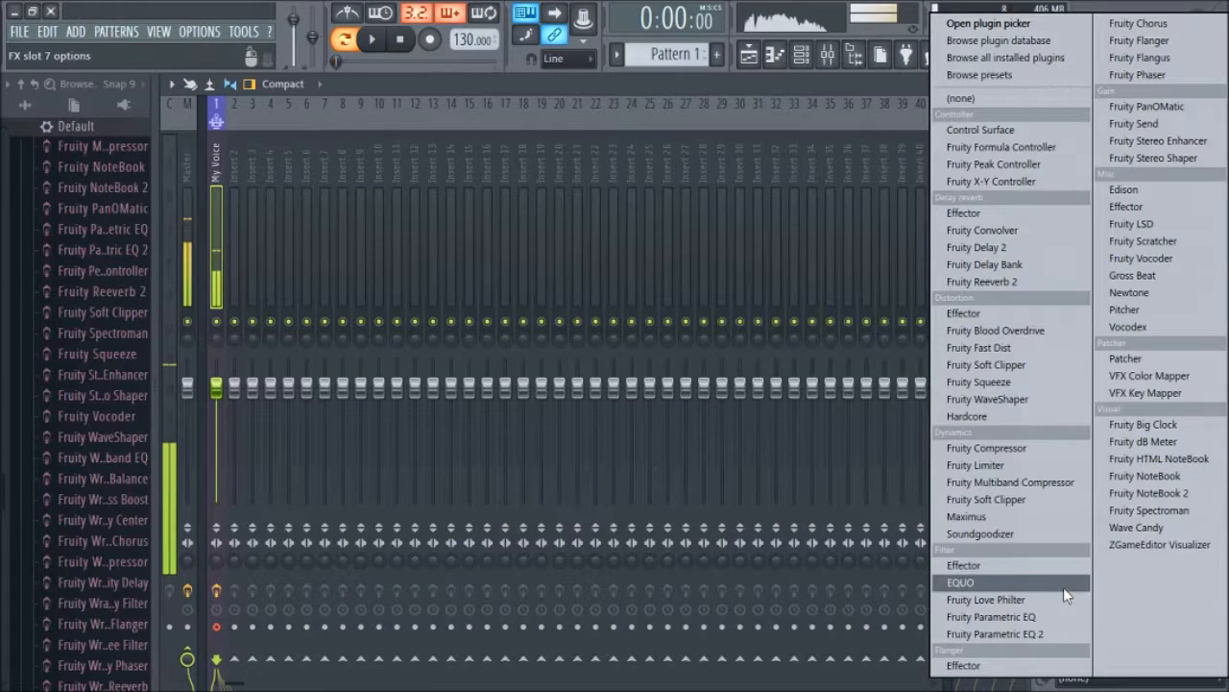
left_click(902, 79)
left_click(1090, 354)
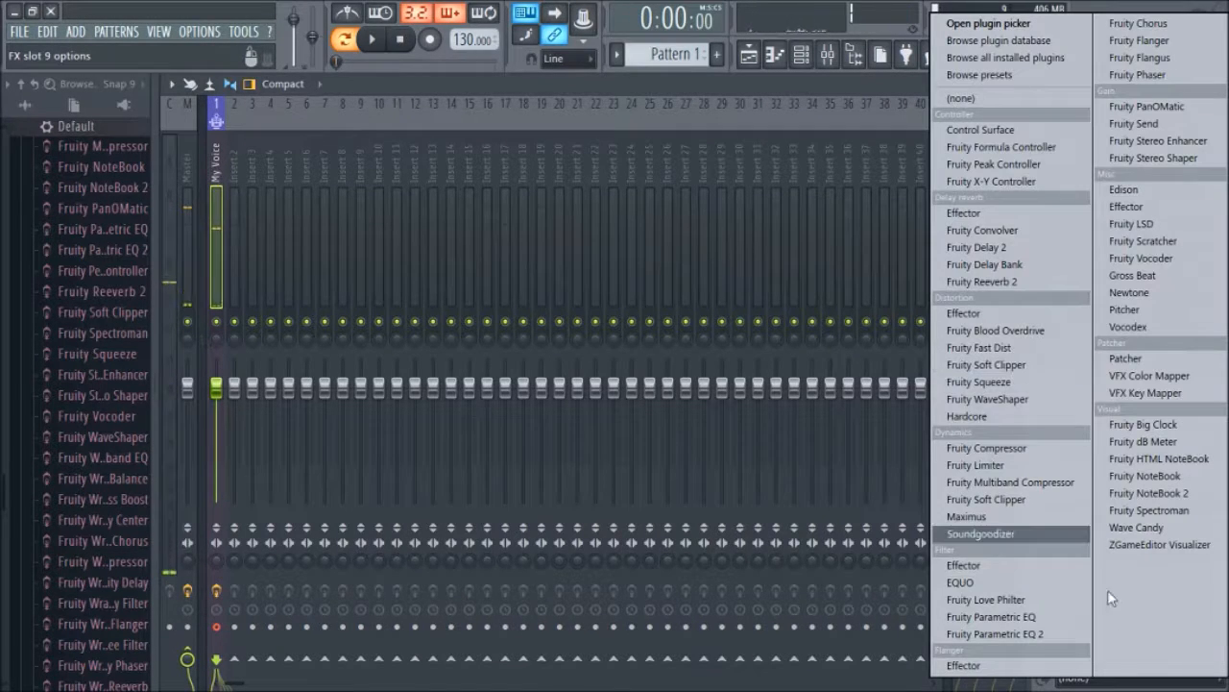
left_click(1039, 465)
left_click_drag(418, 243, 606, 215)
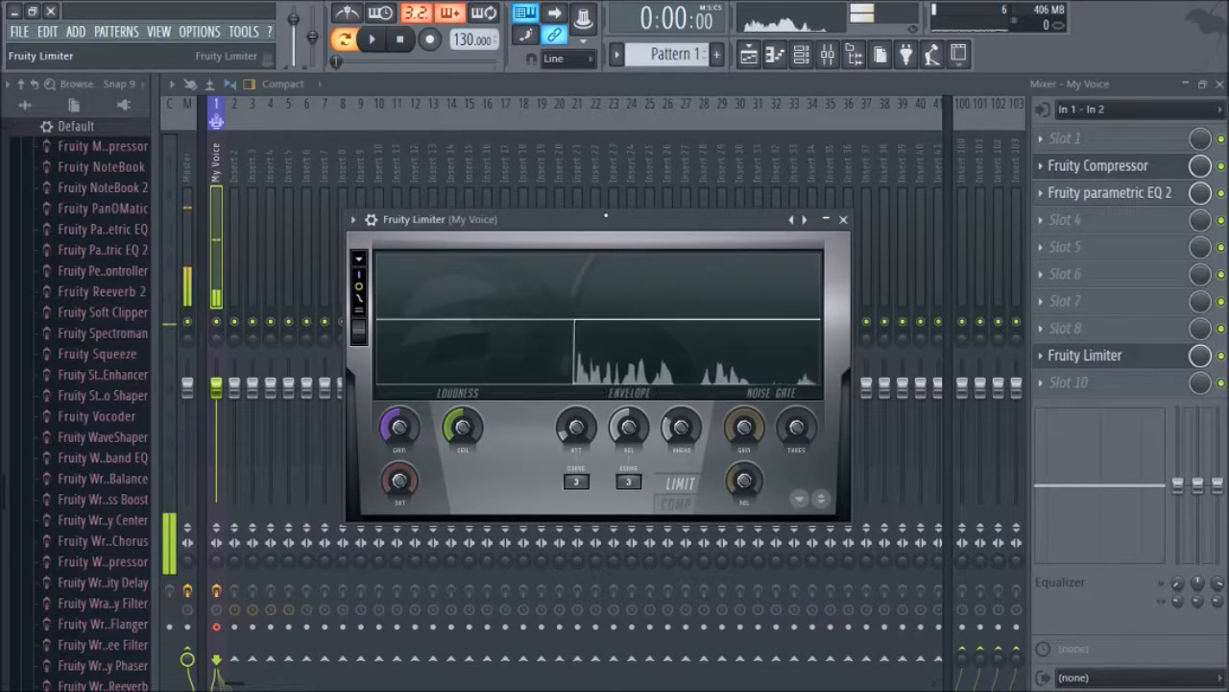
Step: Load Effector into the fifth effect slot of the My Voice insert
left_click(189, 248)
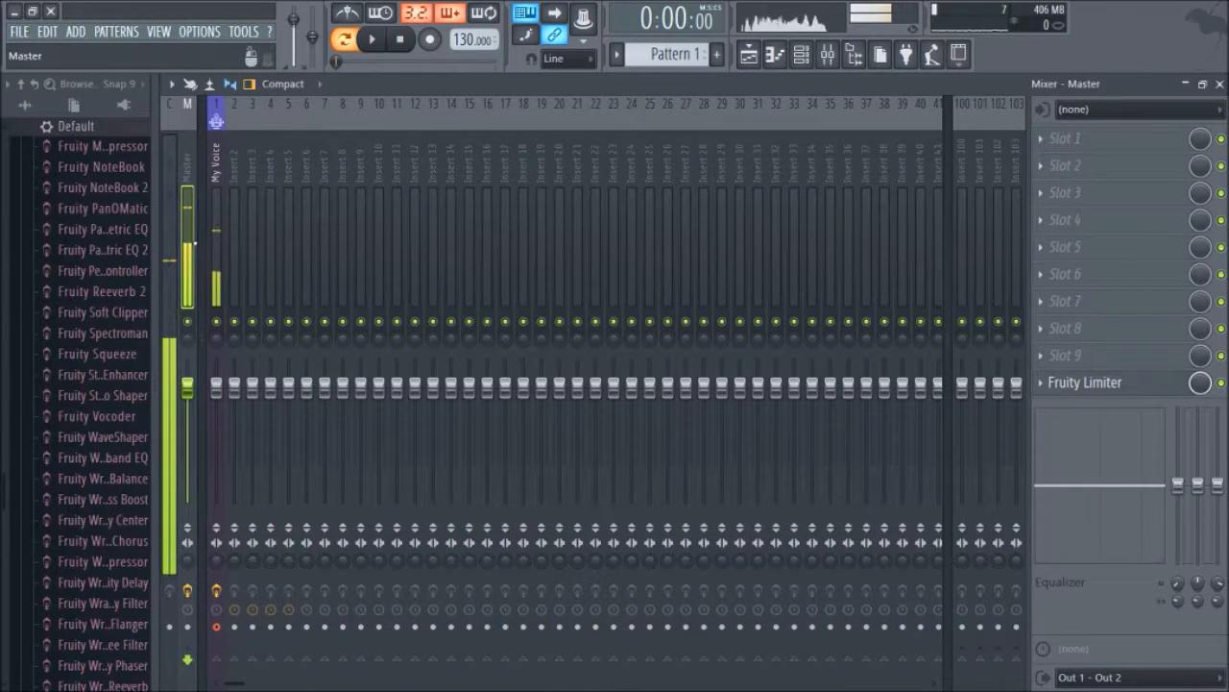
left_click(220, 275)
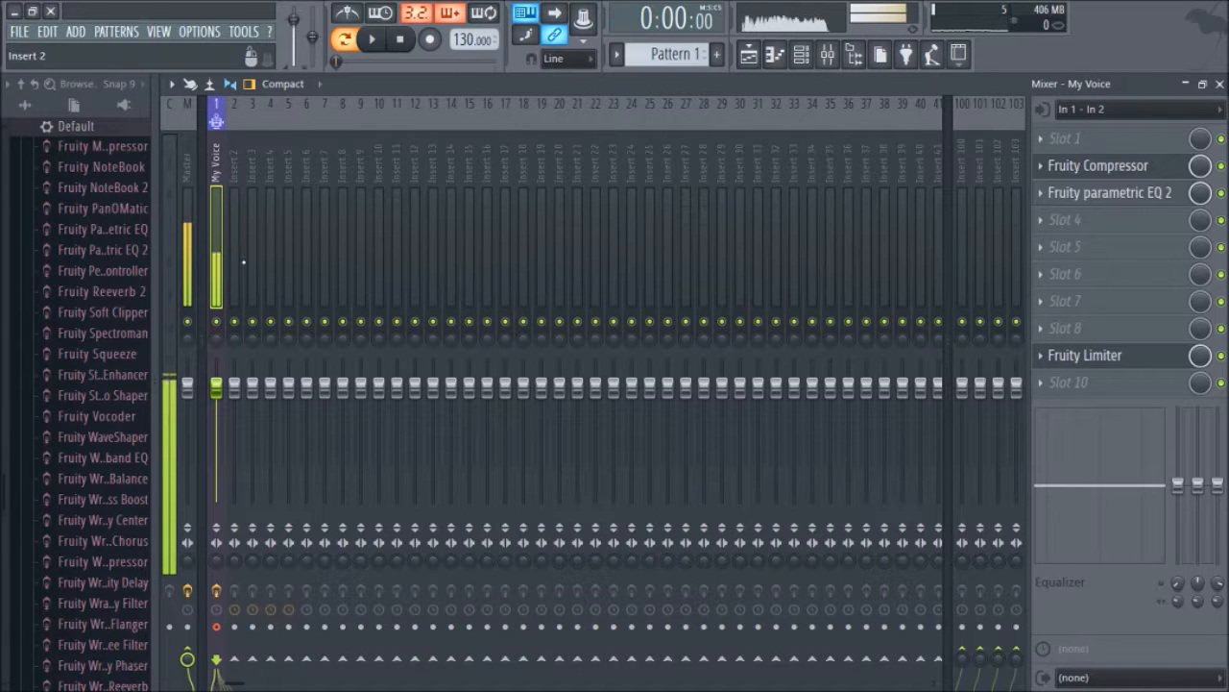
left_click(1086, 248)
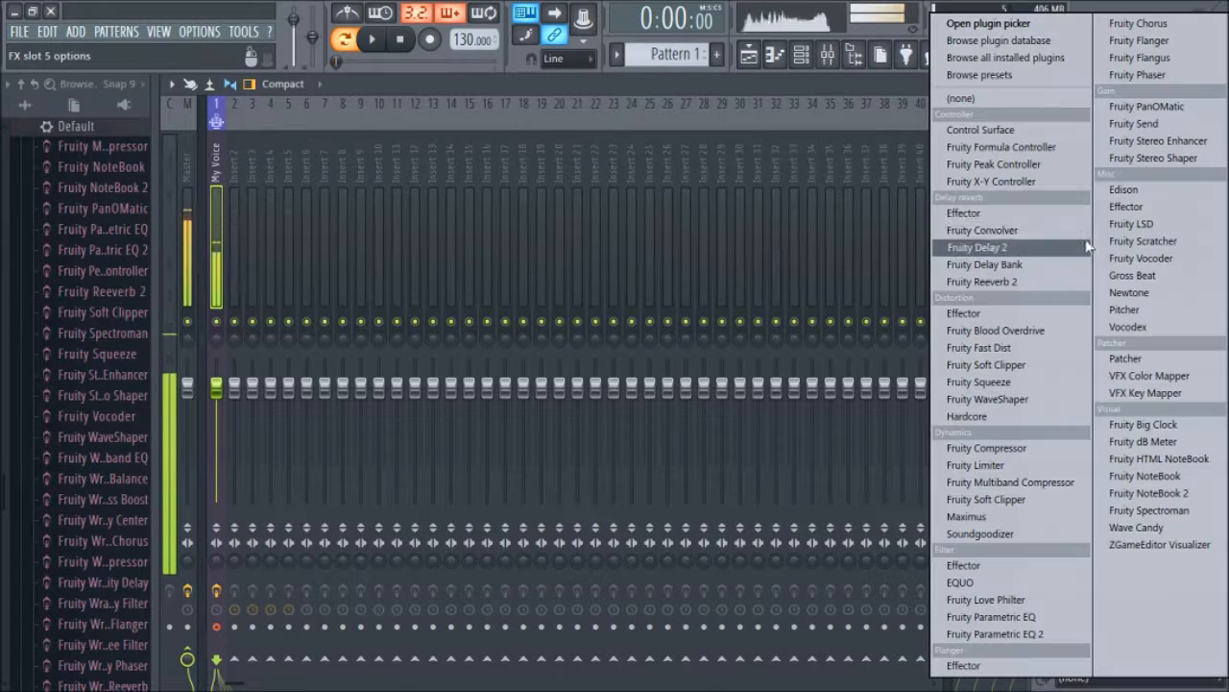
left_click(1165, 211)
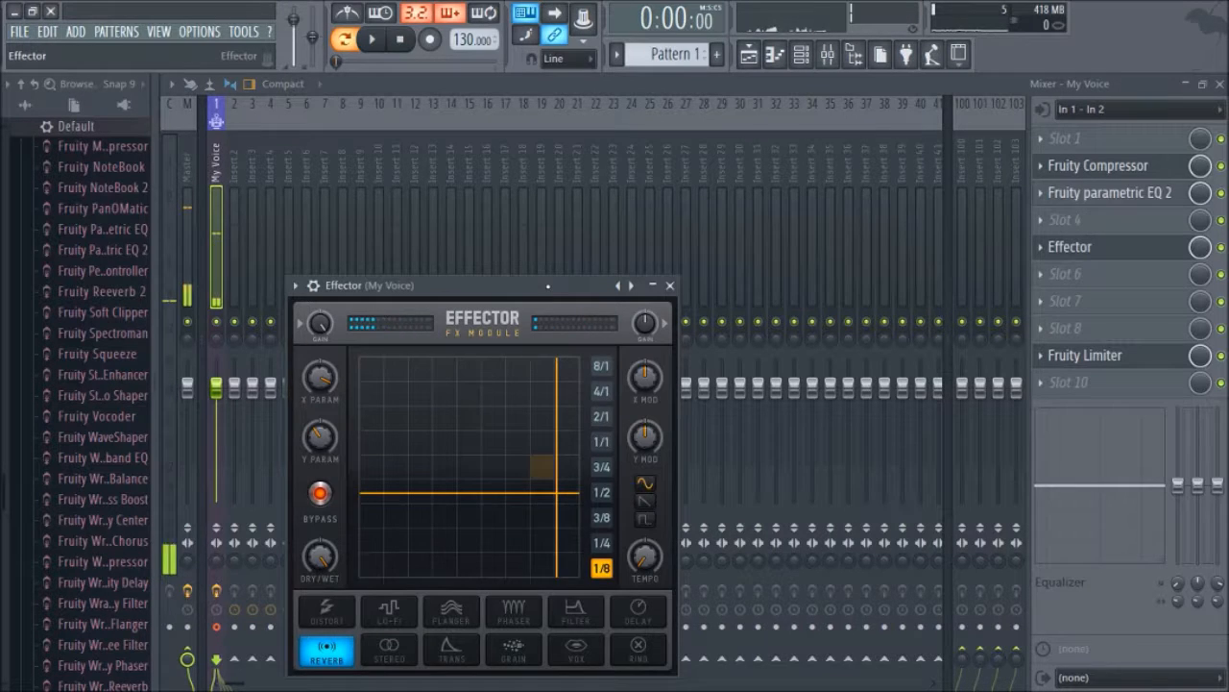
Step: Audition the Effector's Reverb, Trans and Filter modes by moving the XY pad position
left_click_drag(586, 235, 627, 195)
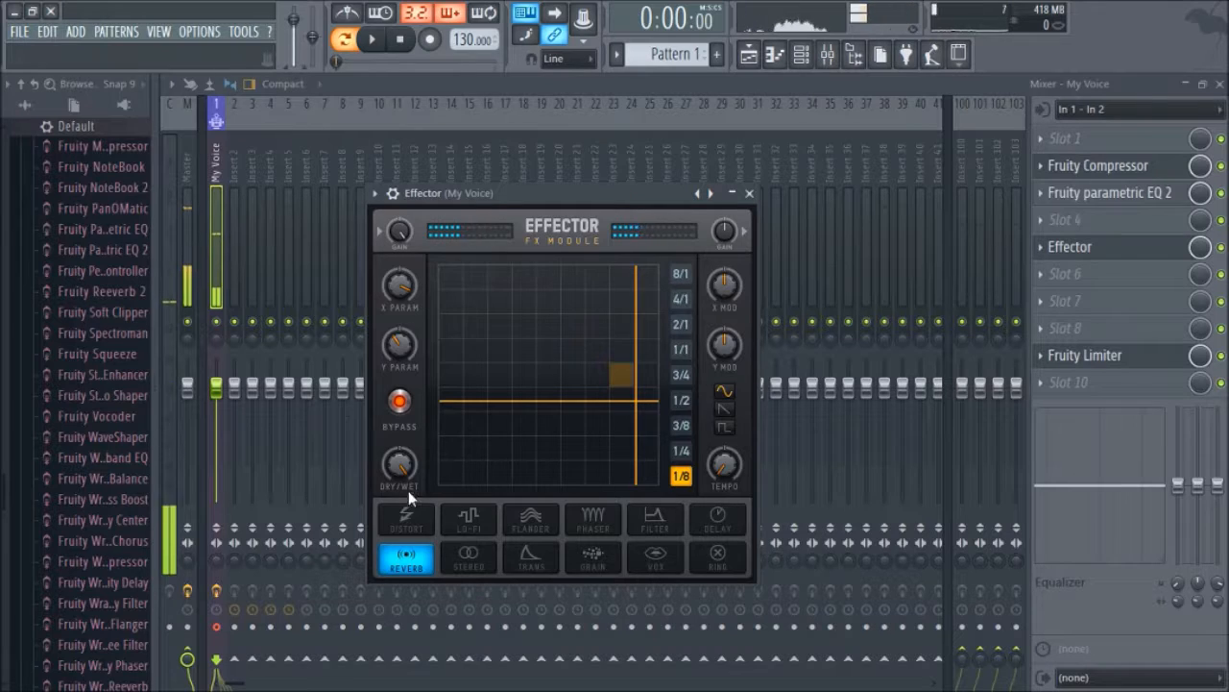
left_click_drag(545, 388, 582, 327)
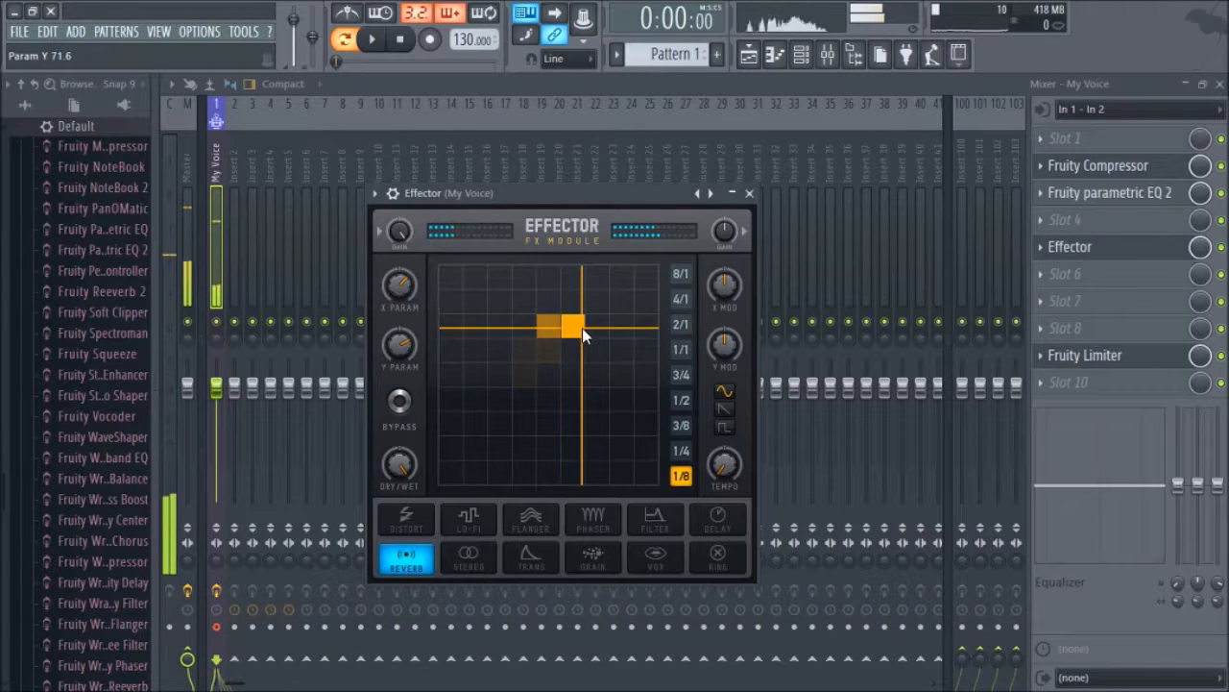
left_click(526, 559)
left_click_drag(562, 415, 587, 324)
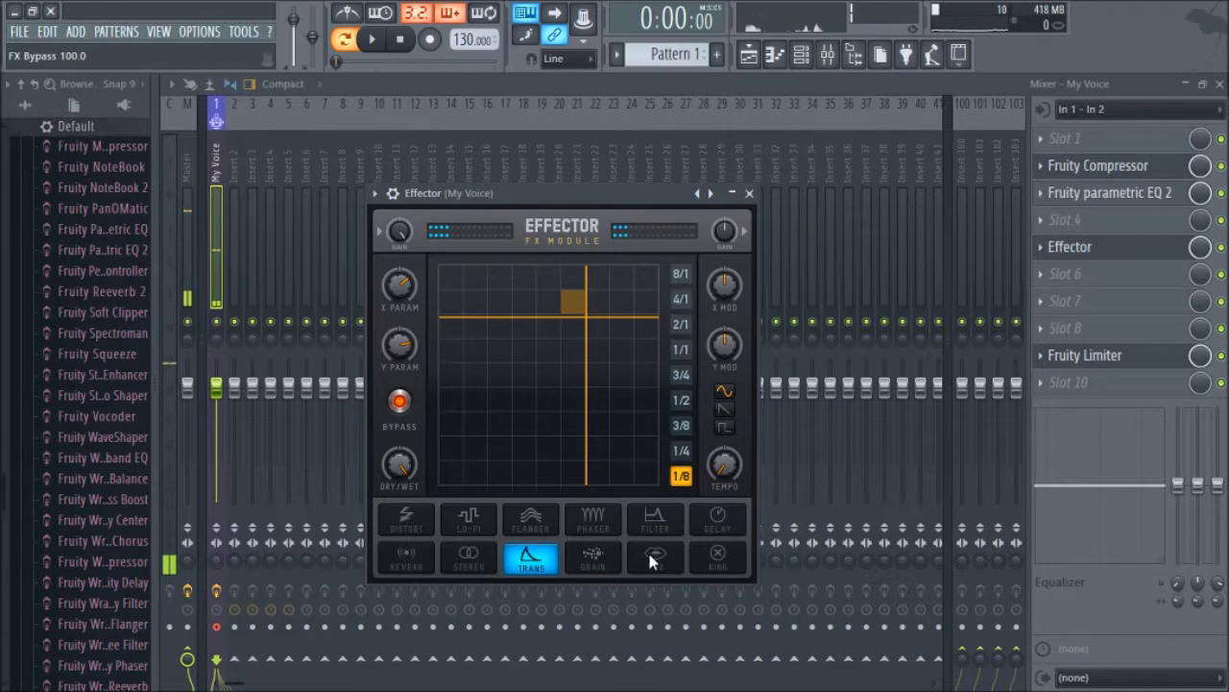
left_click(653, 518)
left_click_drag(591, 337, 542, 348)
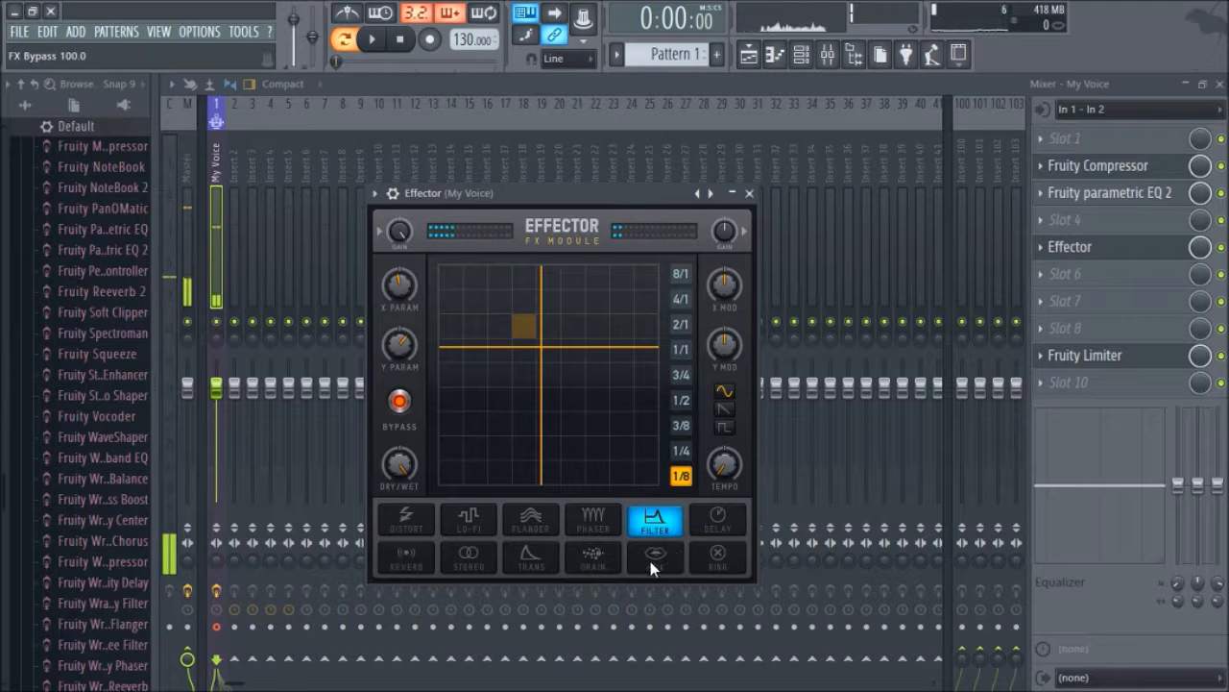
Step: Audition the Effector's Phaser, Filter, Flanger and Lo-Fi modes by moving the XY pad position
left_click(606, 519)
left_click(620, 344)
mouse_move(619, 344)
left_mouse_down()
mouse_move(536, 342)
mouse_move(506, 312)
mouse_move(477, 387)
mouse_move(543, 437)
mouse_move(601, 347)
mouse_move(605, 384)
mouse_move(616, 352)
left_mouse_up()
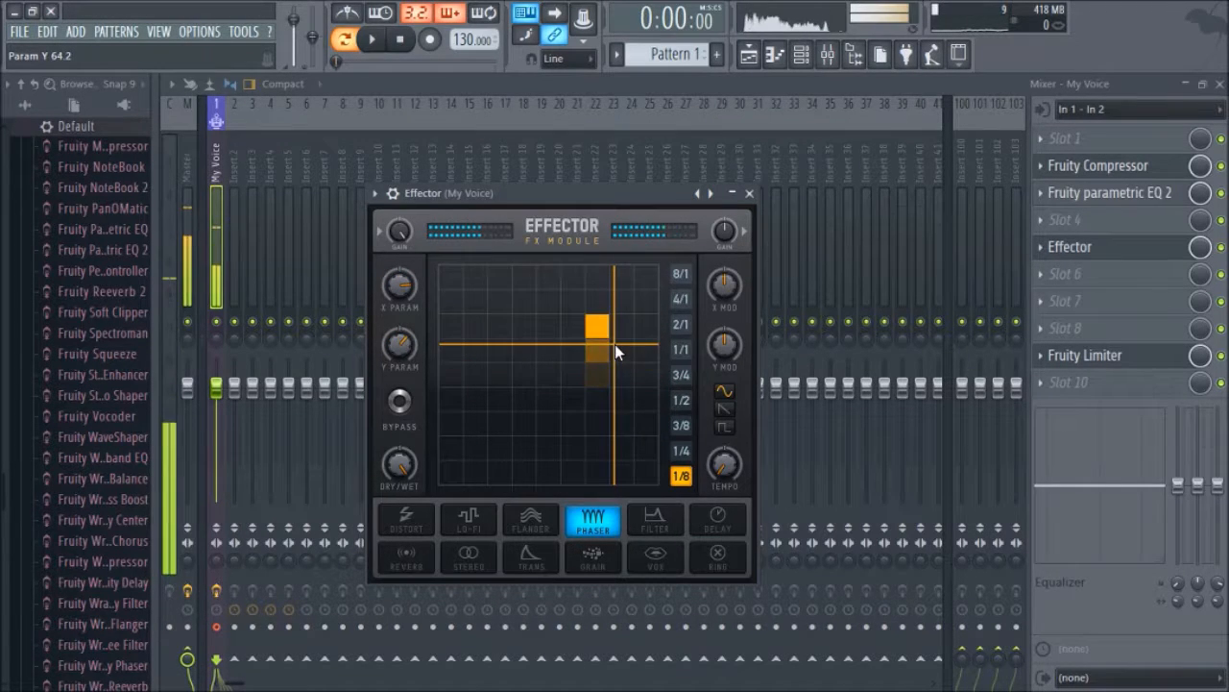
left_click(656, 520)
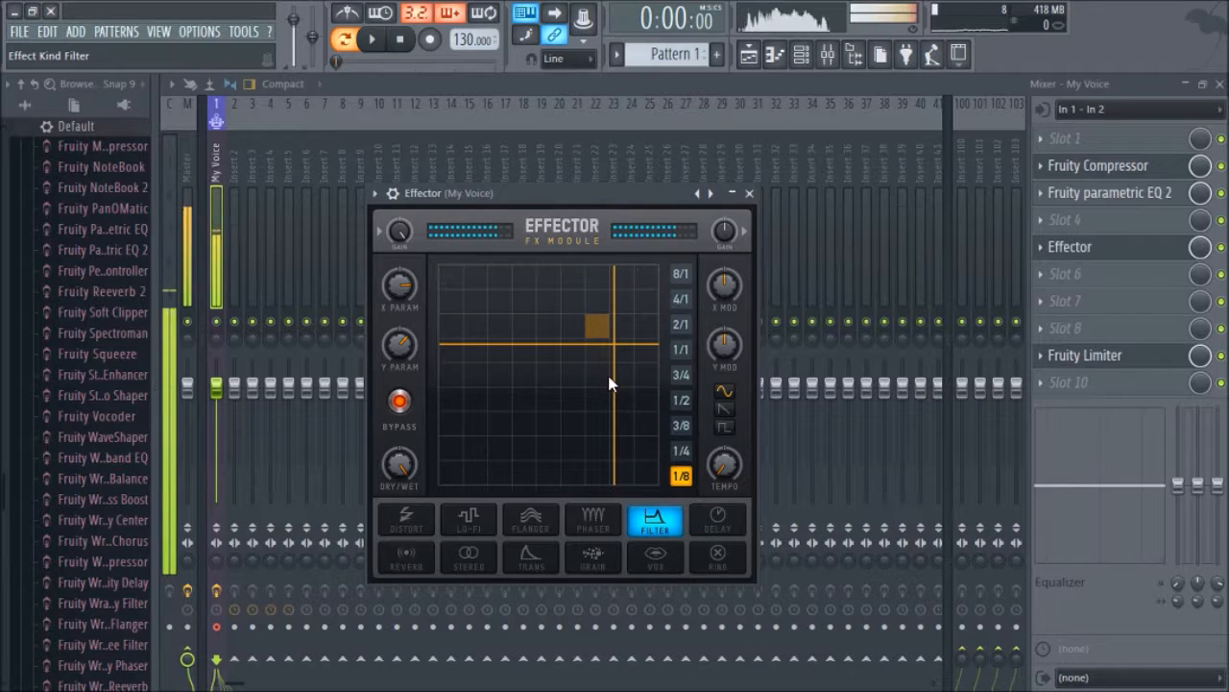
left_click(558, 528)
left_click_drag(581, 399, 512, 363)
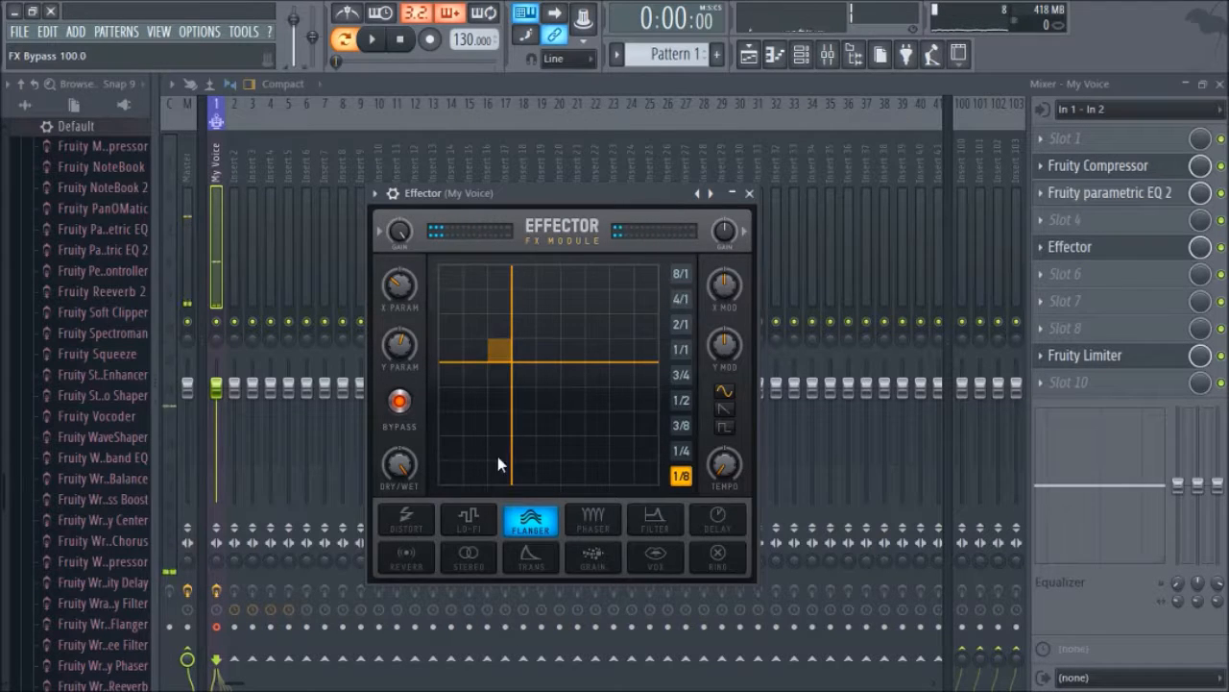
left_click(472, 525)
mouse_move(530, 361)
left_mouse_down()
mouse_move(561, 394)
mouse_move(570, 357)
mouse_move(510, 347)
mouse_move(459, 426)
mouse_move(469, 455)
mouse_move(535, 398)
mouse_move(557, 352)
mouse_move(536, 339)
mouse_move(557, 352)
mouse_move(544, 369)
left_mouse_up()
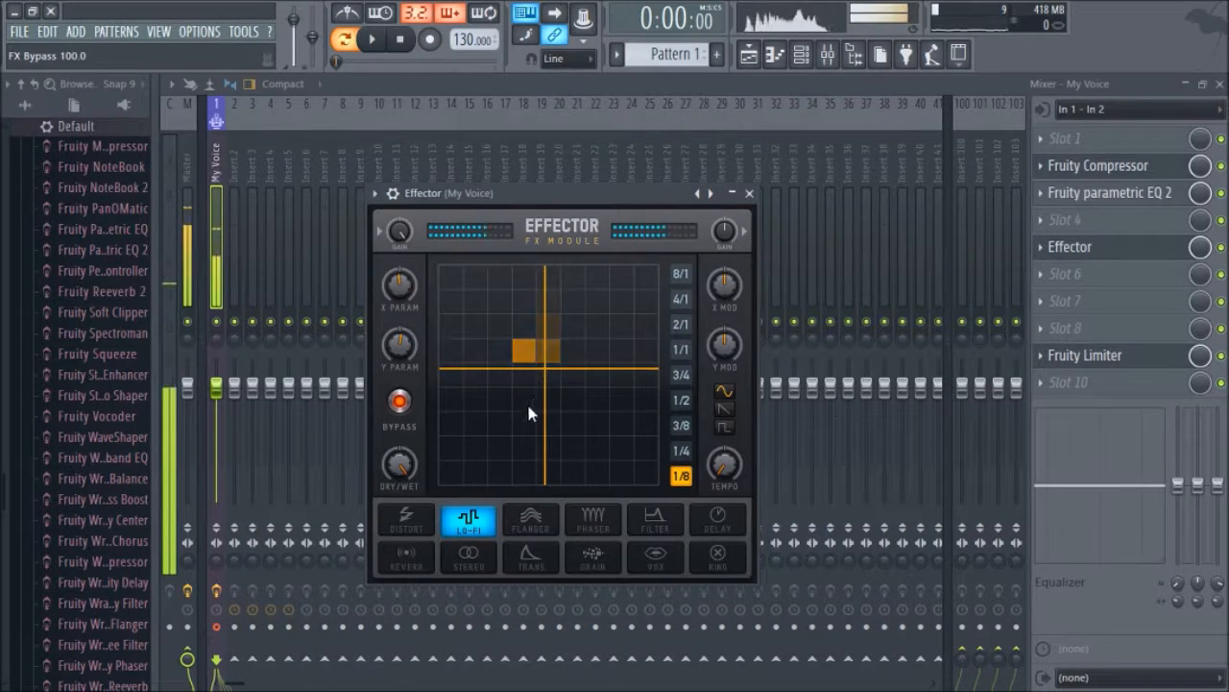
Step: Audition the Effector's Distort, Delay and Grain modes, then close the Effector window
left_click(429, 522)
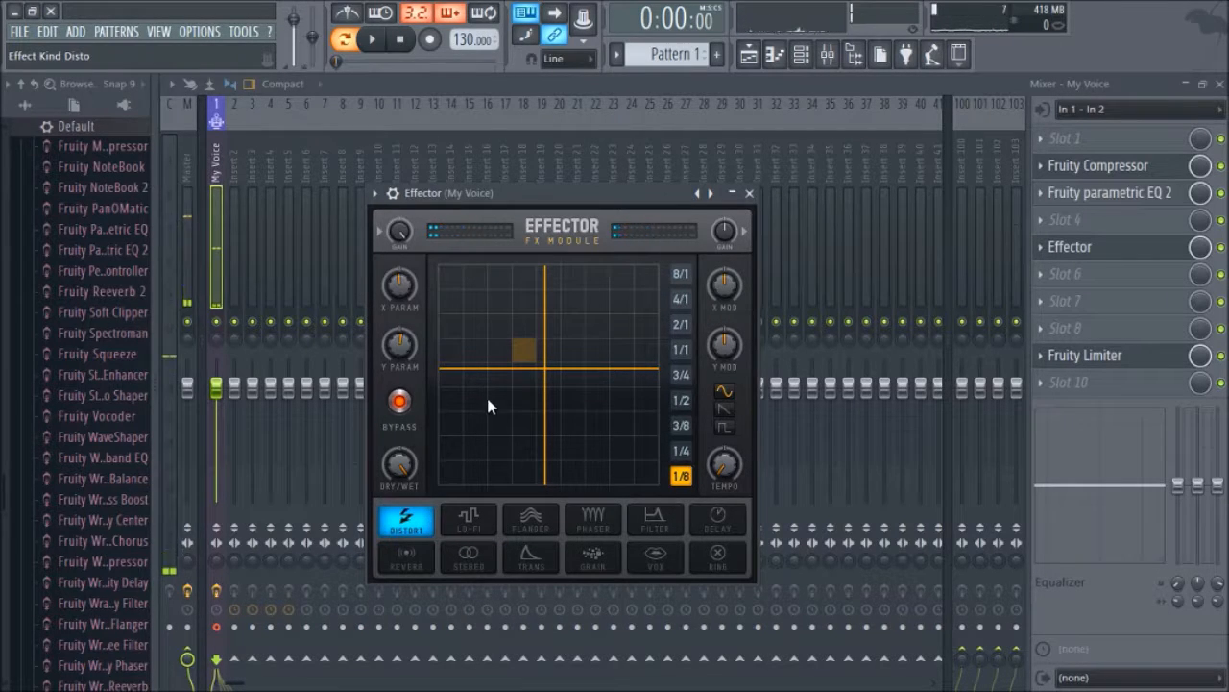
left_click_drag(502, 382, 495, 373)
left_click_drag(492, 373, 508, 466)
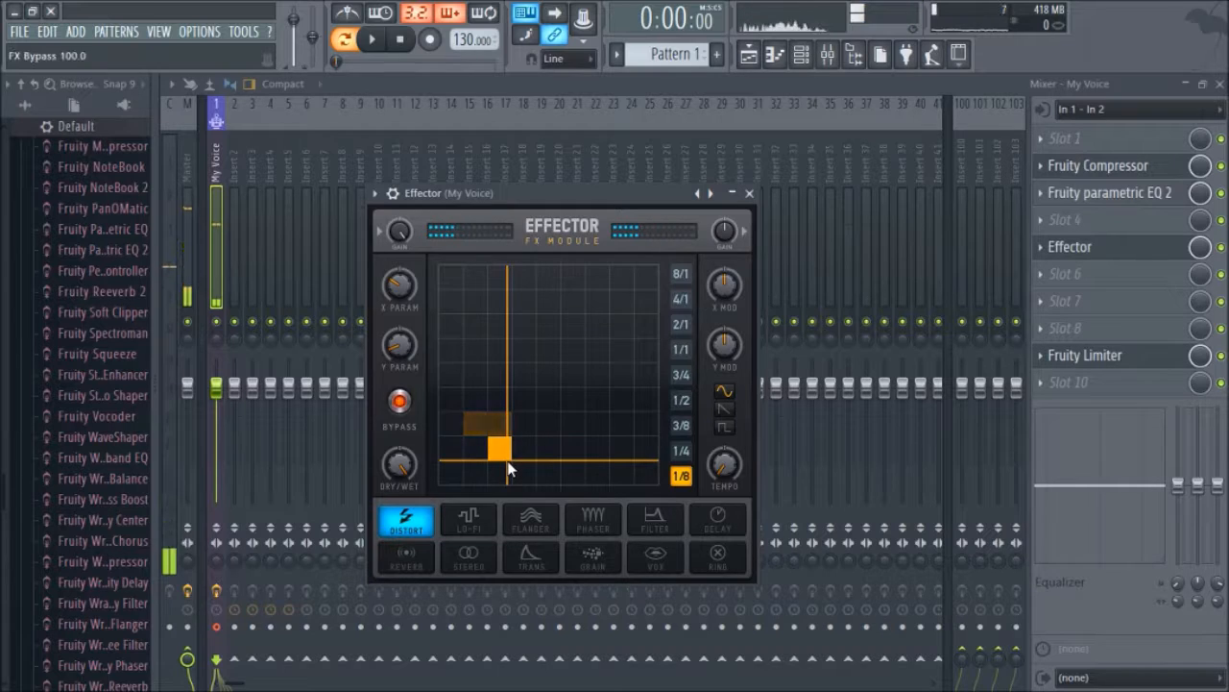
left_click(715, 520)
left_click_drag(582, 447, 516, 364)
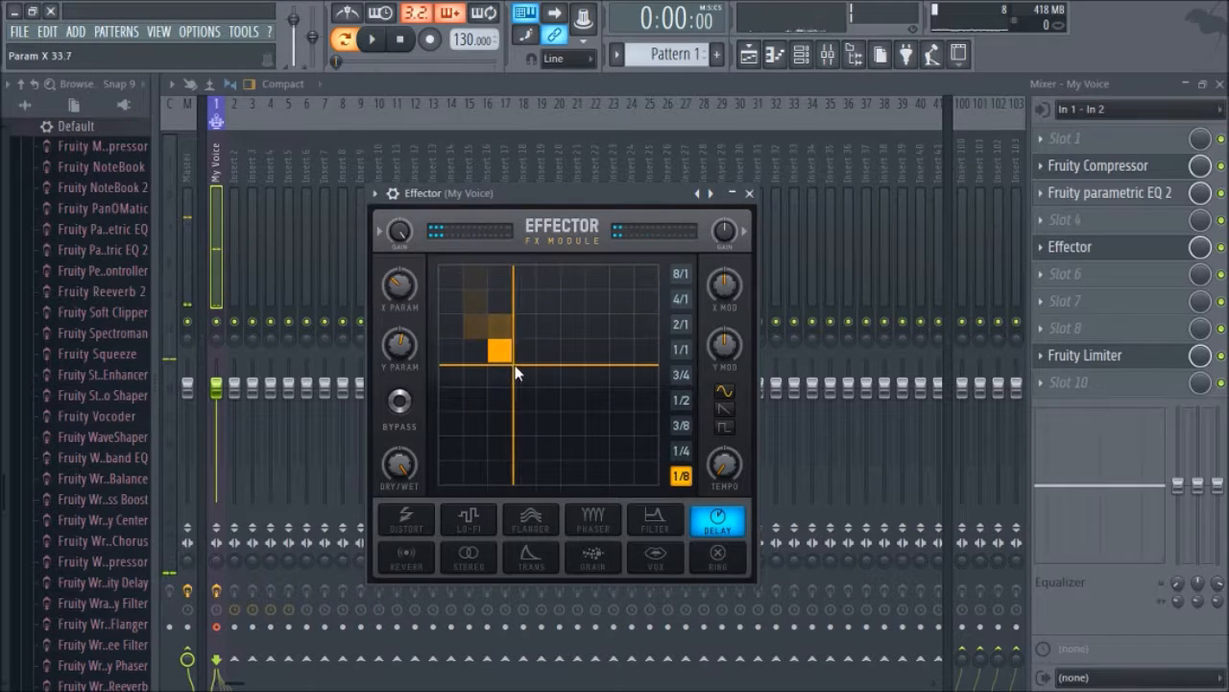
left_click(590, 550)
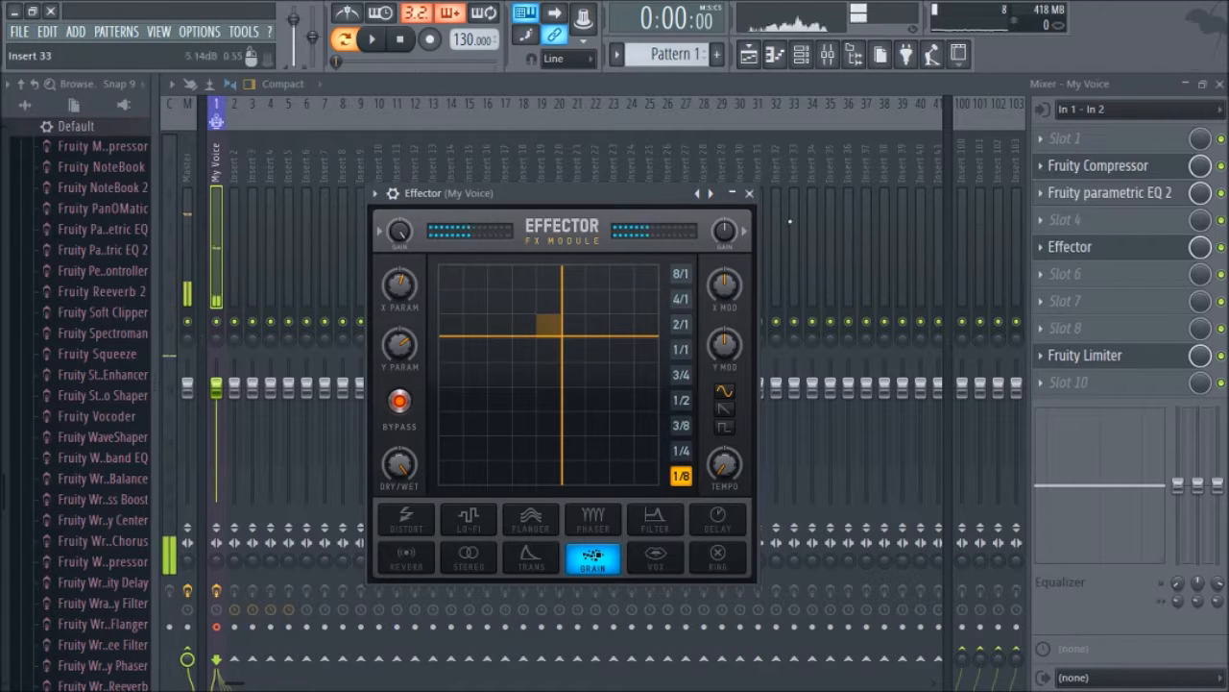
left_click(750, 193)
Step: Replace the Effector in the fifth slot with Vocodex
left_click(1040, 247)
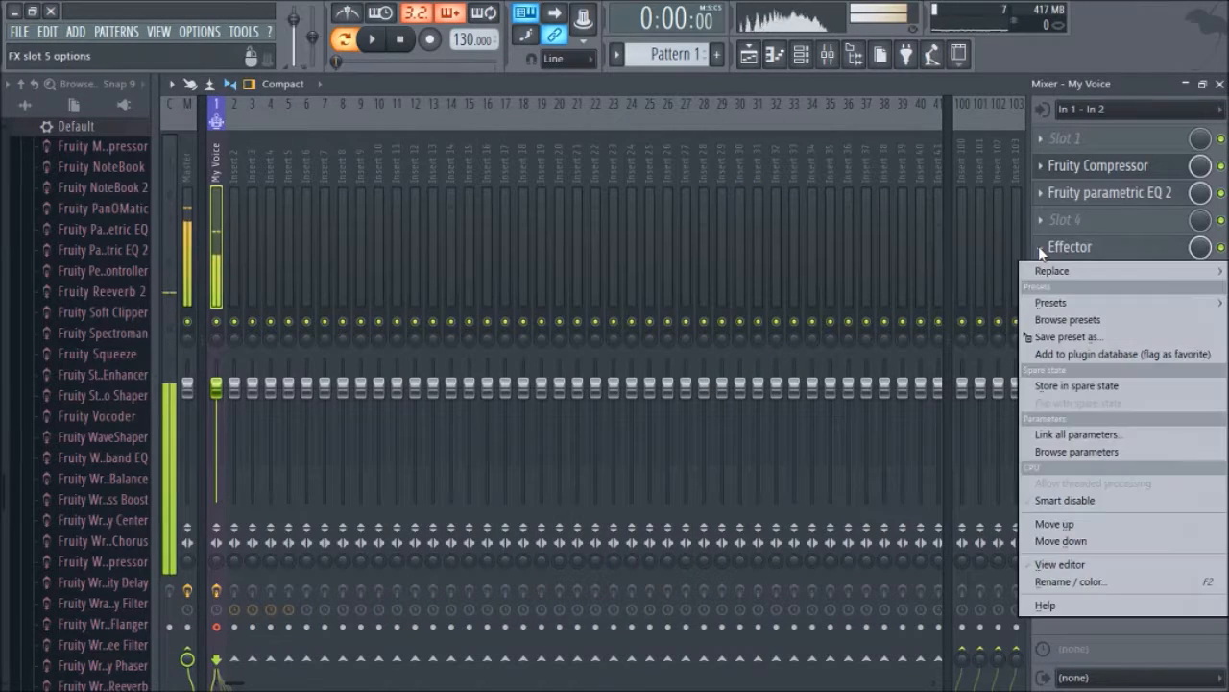
mouse_move(1043, 272)
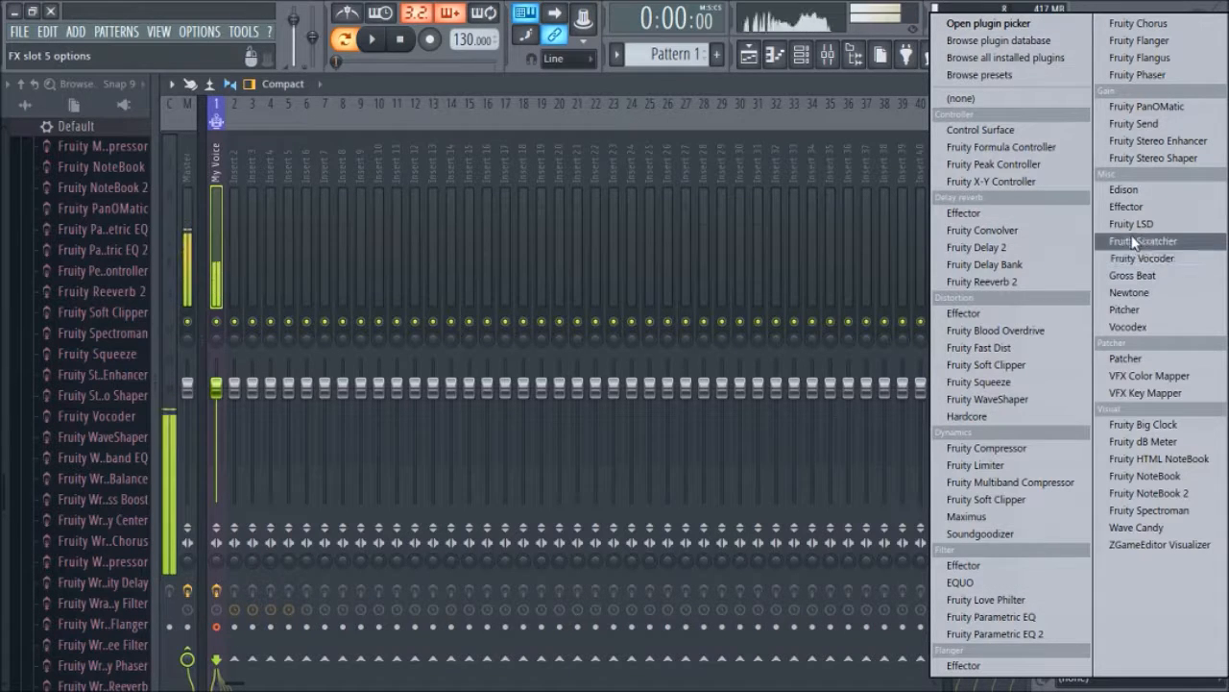
left_click(1128, 326)
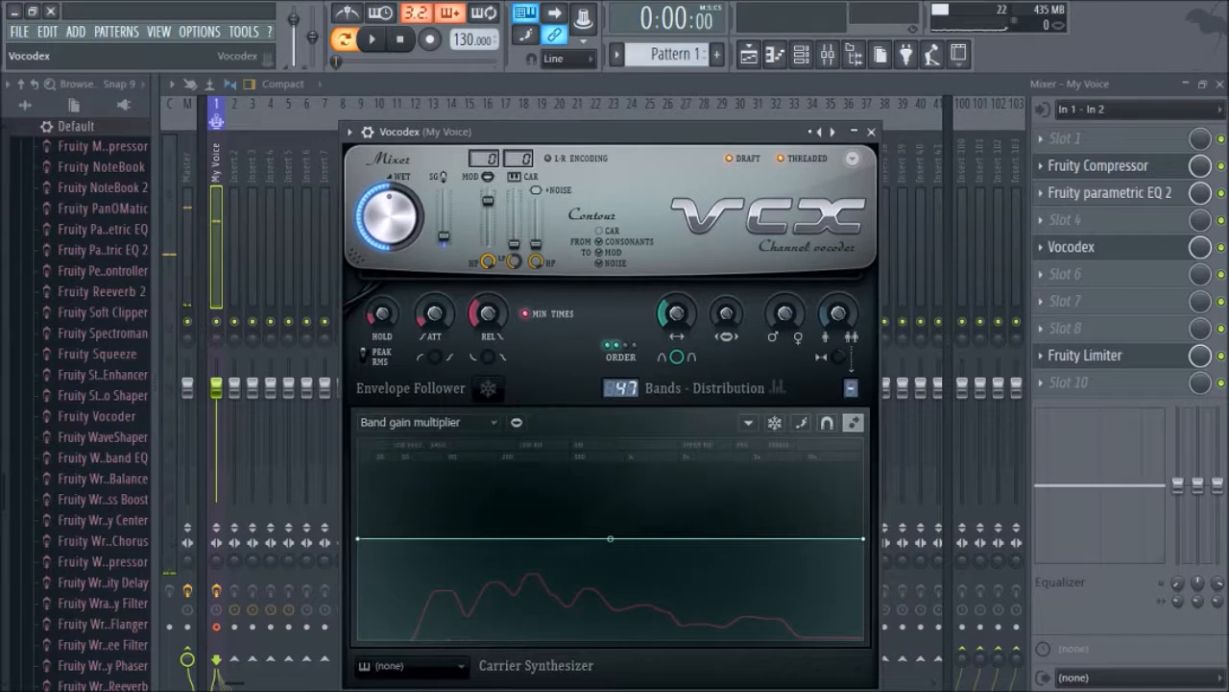
Step: Step through the Vocodex presets one by one, then close the Vocodex window
left_click(816, 131)
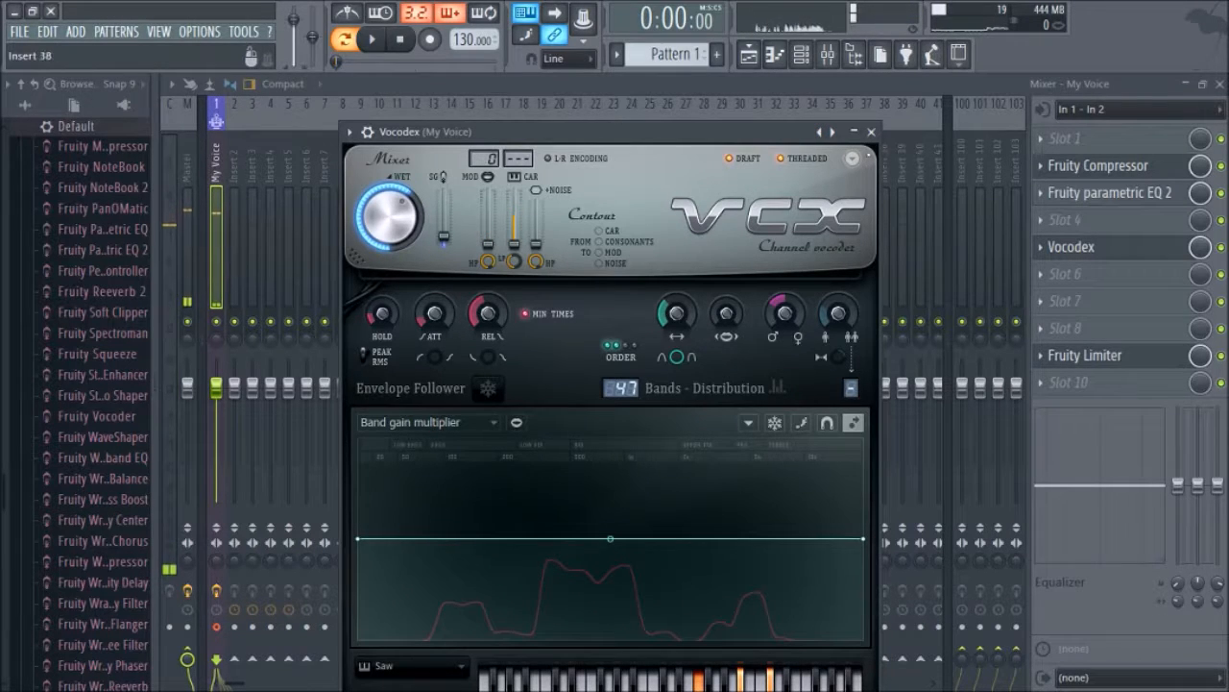
left_click(819, 132)
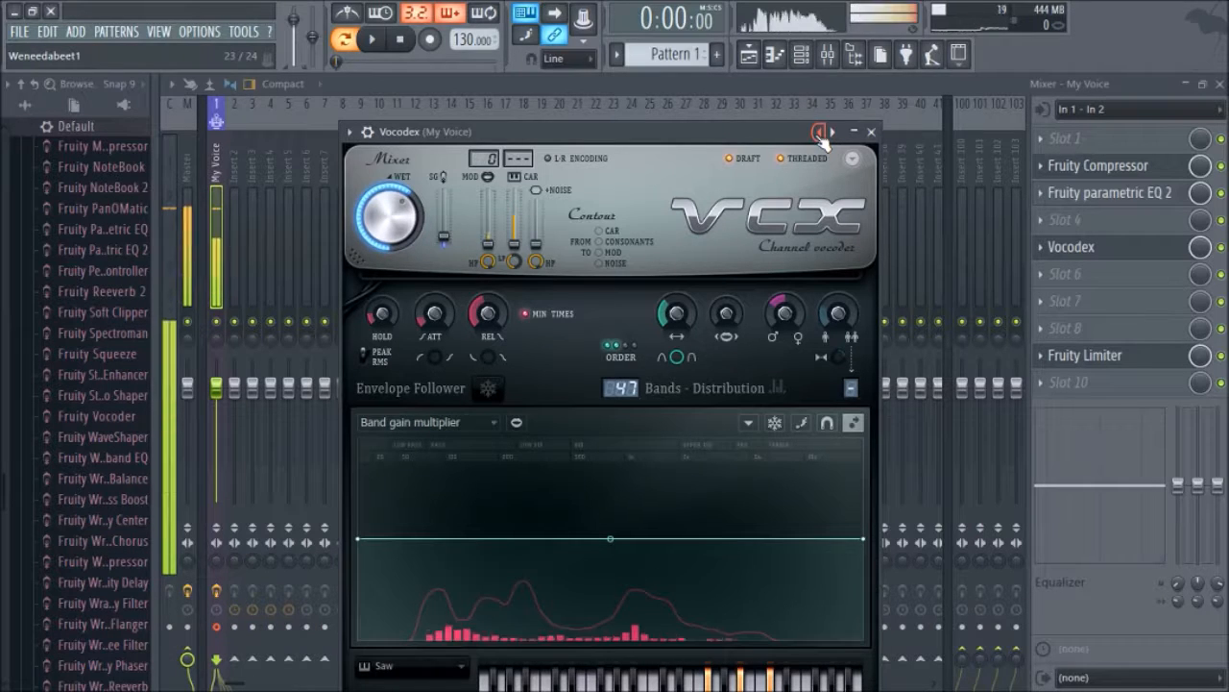
left_click(819, 131)
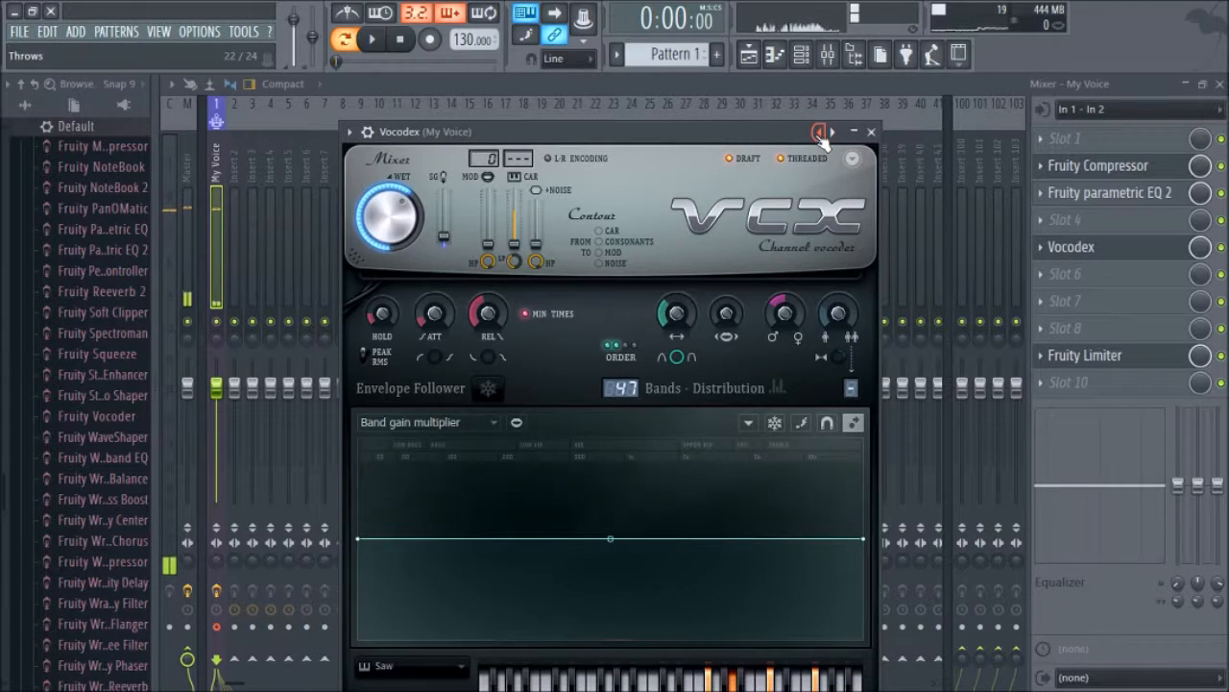
left_click(819, 132)
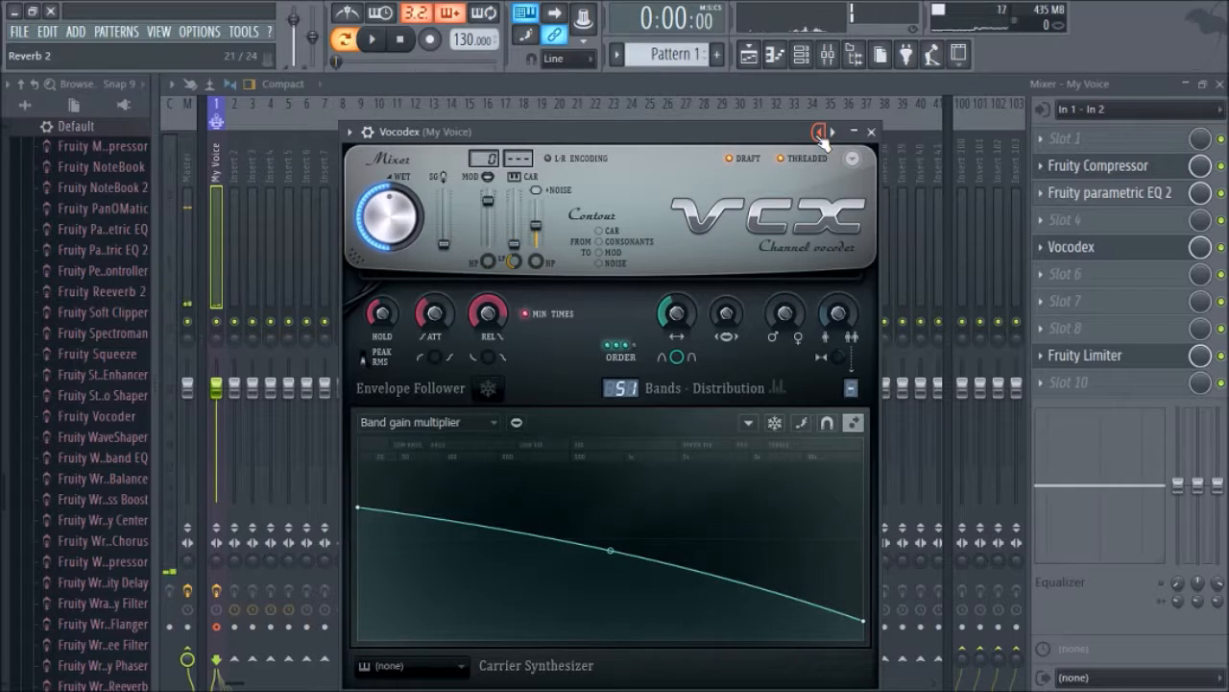
left_click(819, 132)
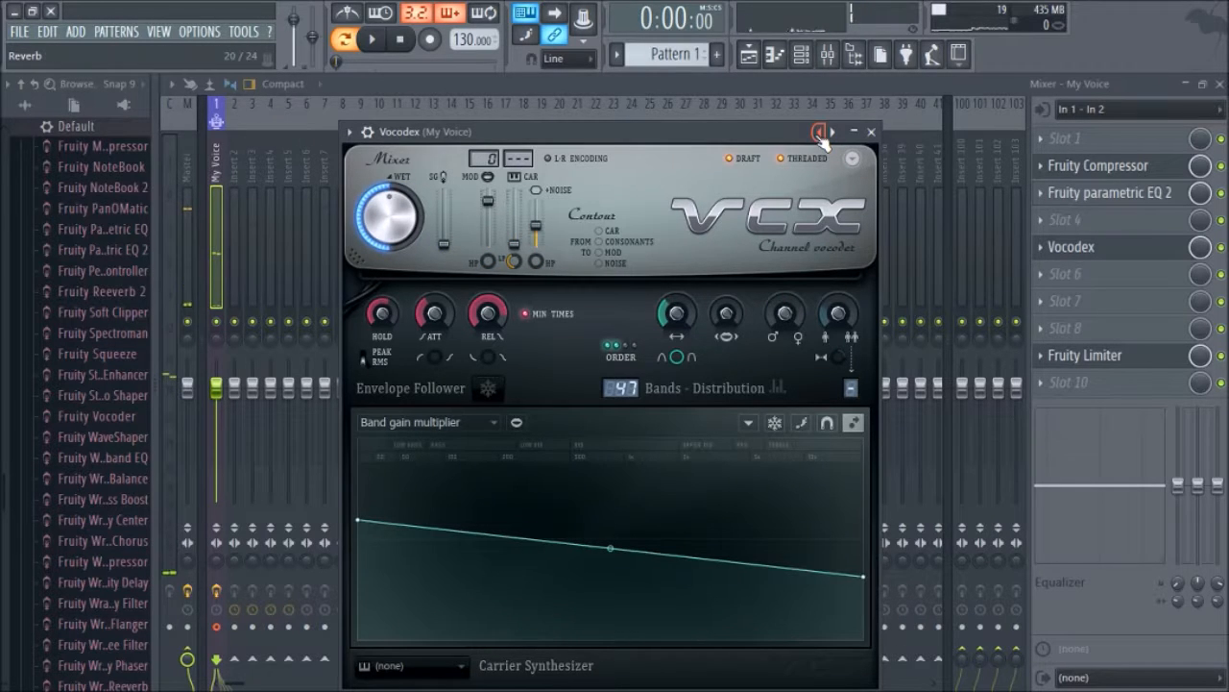
left_click(819, 132)
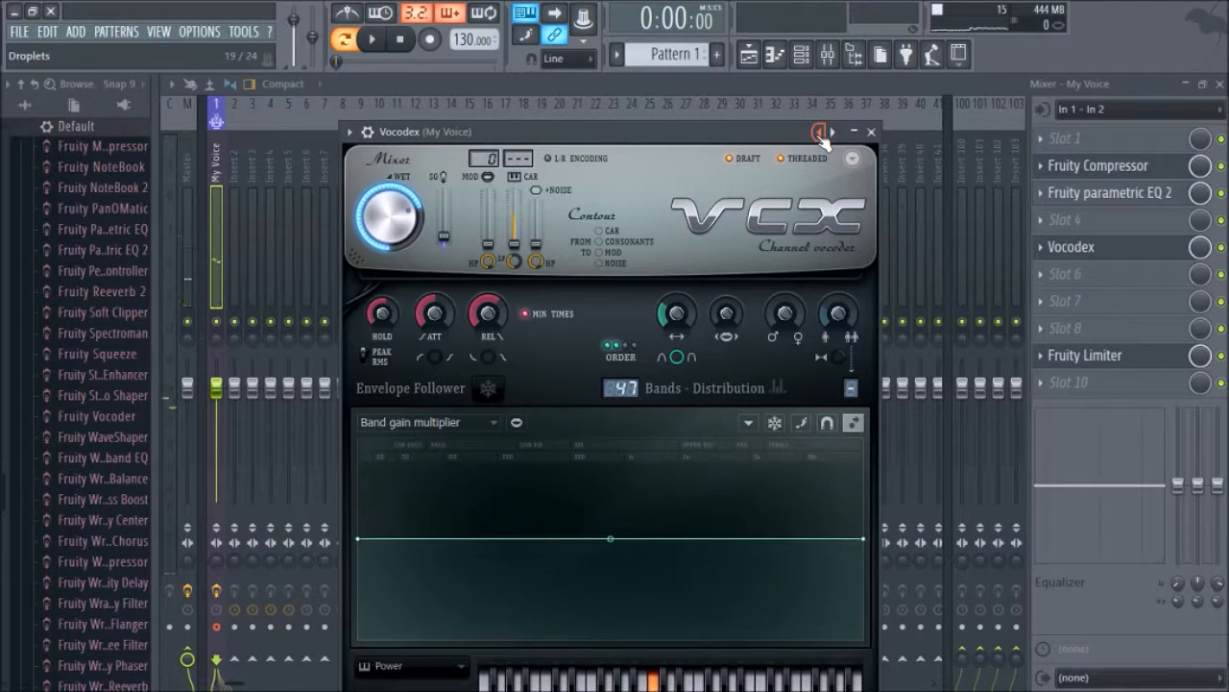
left_click(819, 131)
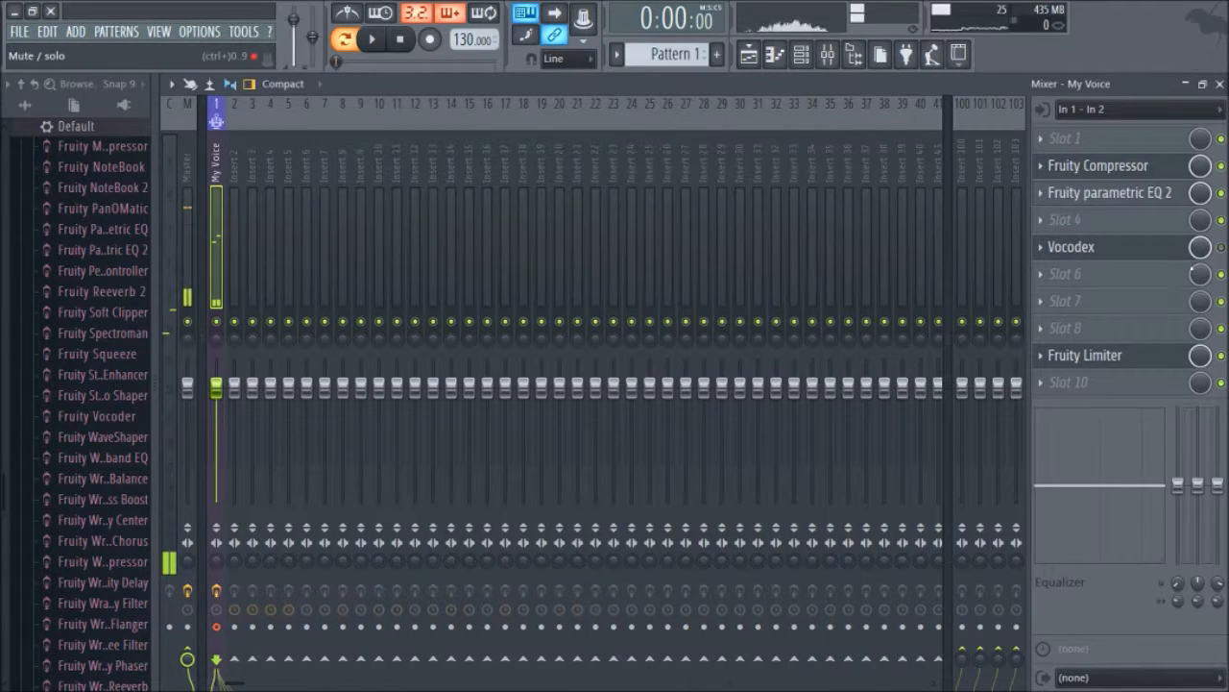
left_click(871, 132)
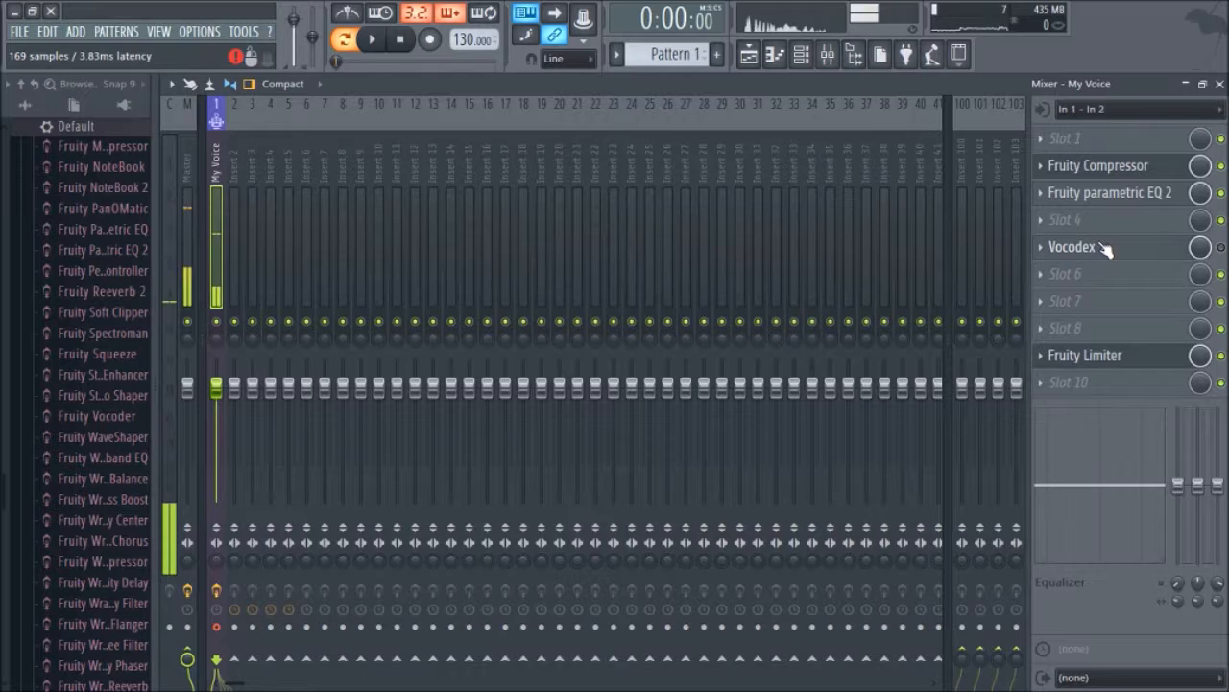
Step: Open the replace options for the Vocodex slot to pick a different plugin
left_click(1104, 249)
left_click(1042, 251)
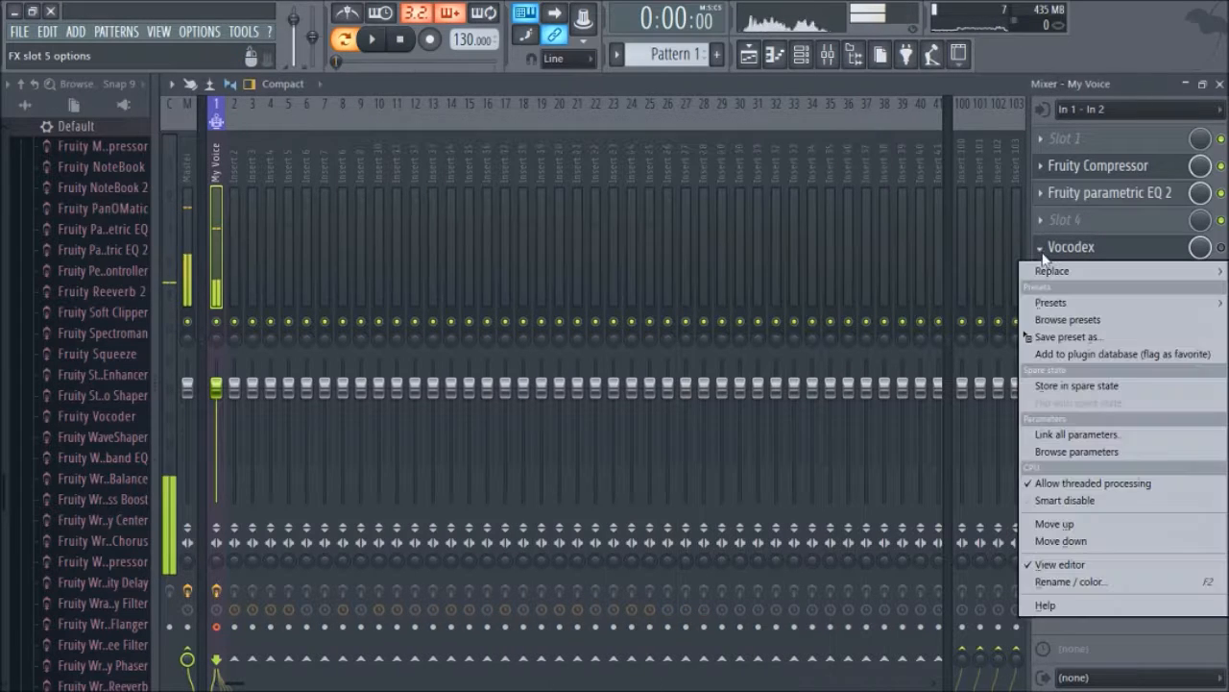
mouse_move(1046, 270)
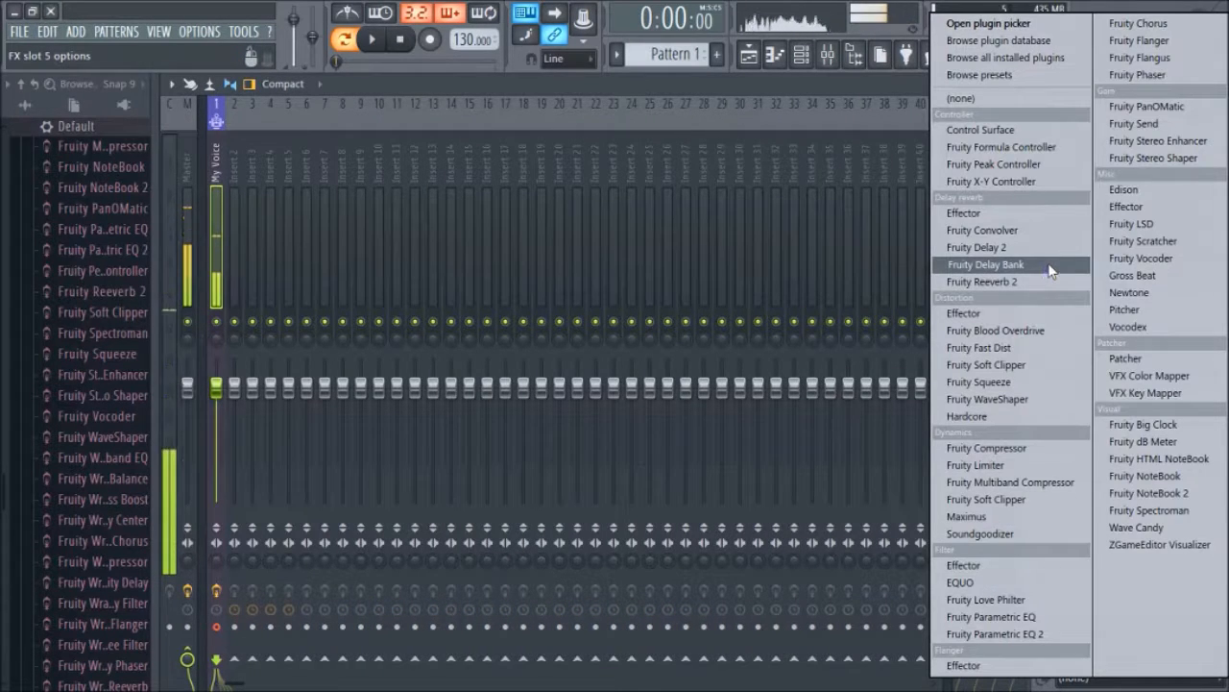